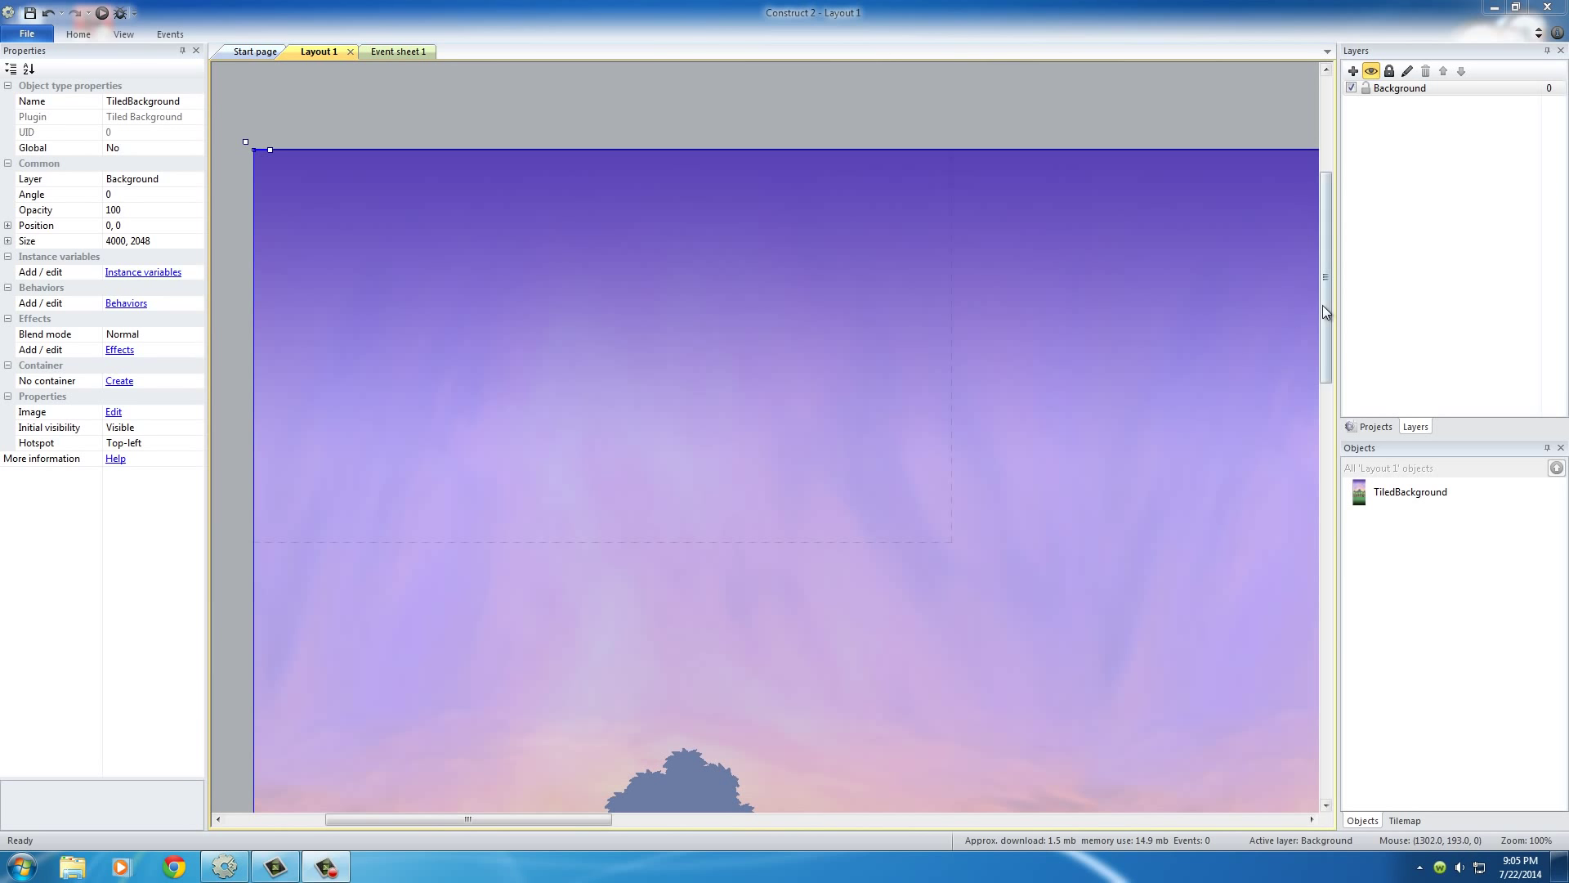
Step: Zoom out to 29% and pan until the whole 4000 × 2048 forest layout is visible
drag(1324, 311, 1316, 256)
click(492, 186)
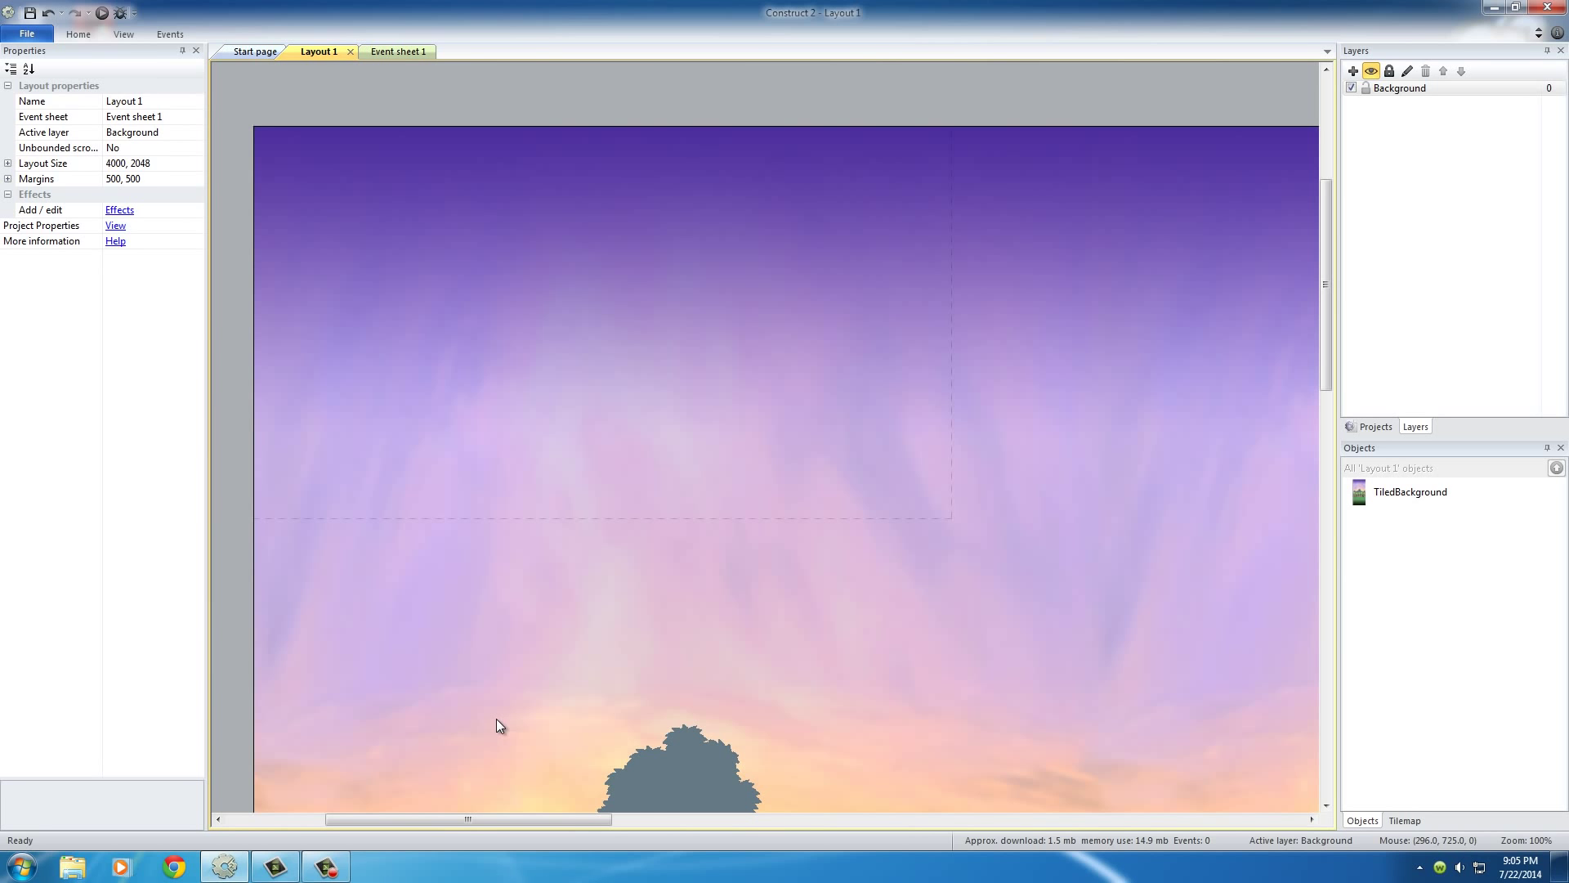
ctrl+scroll(566, 704, down, 6)
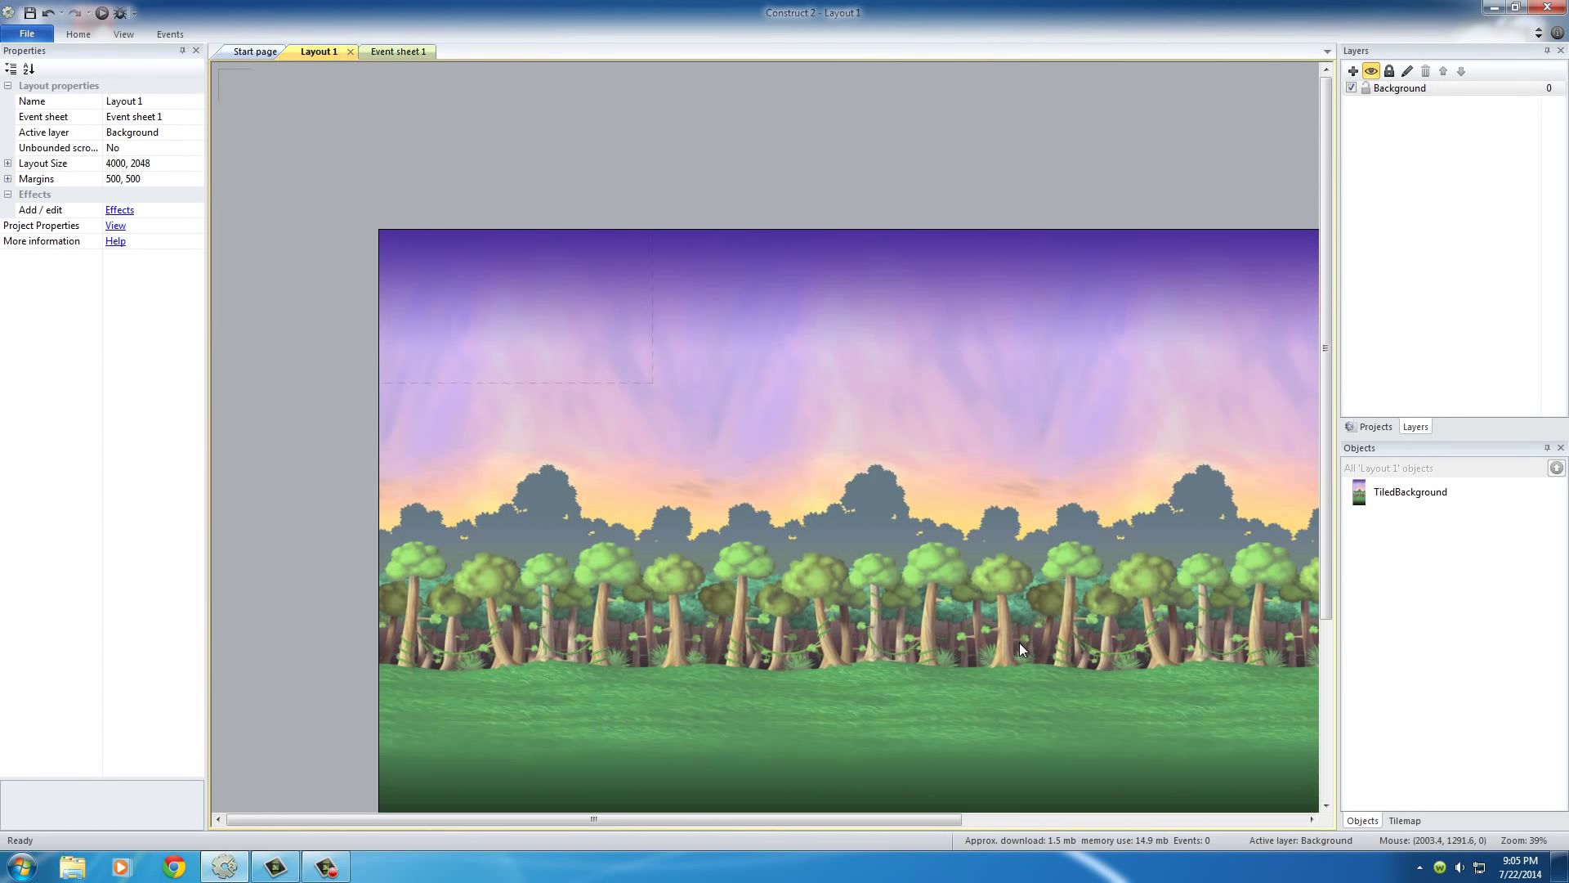
ctrl+scroll(1004, 641, down, 3)
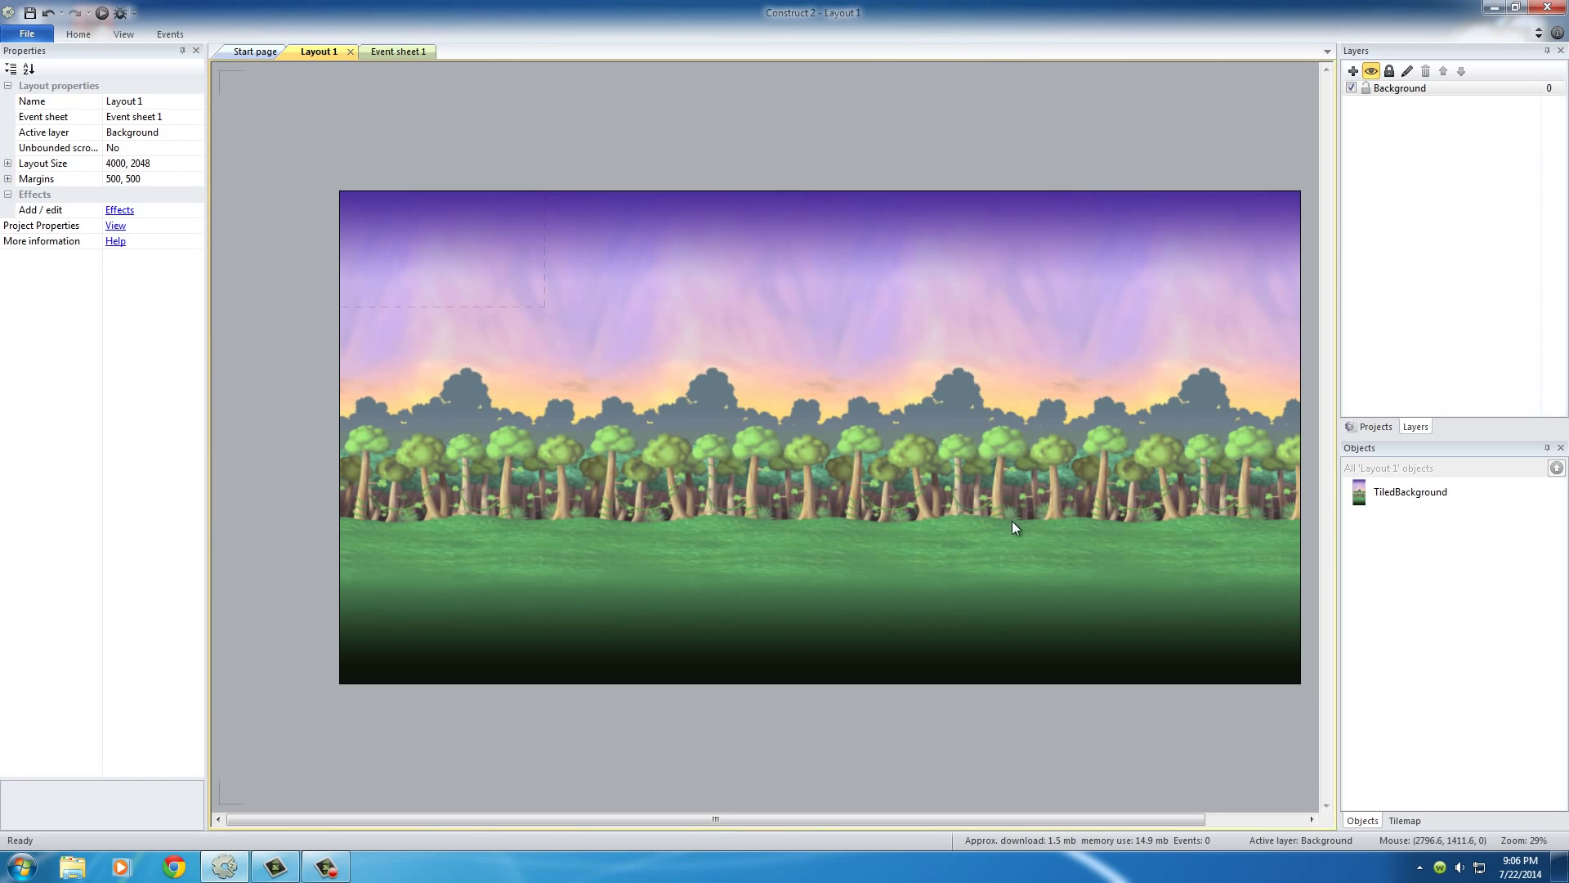
middle_drag(929, 390, 854, 353)
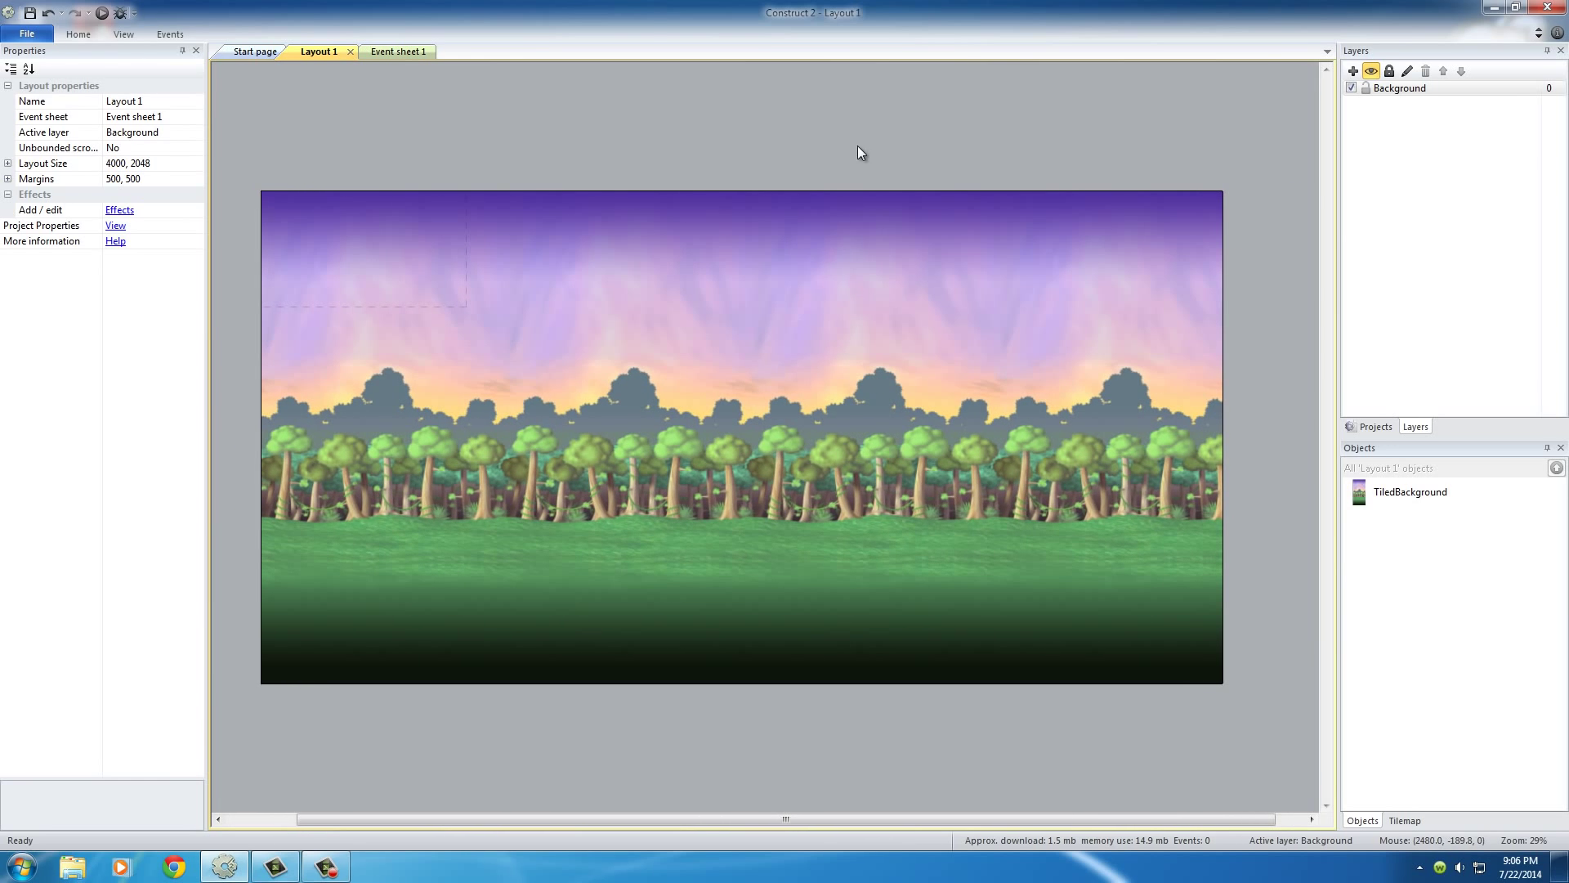
Step: Select and deselect the TiledBackground several times to inspect its extent
click(827, 350)
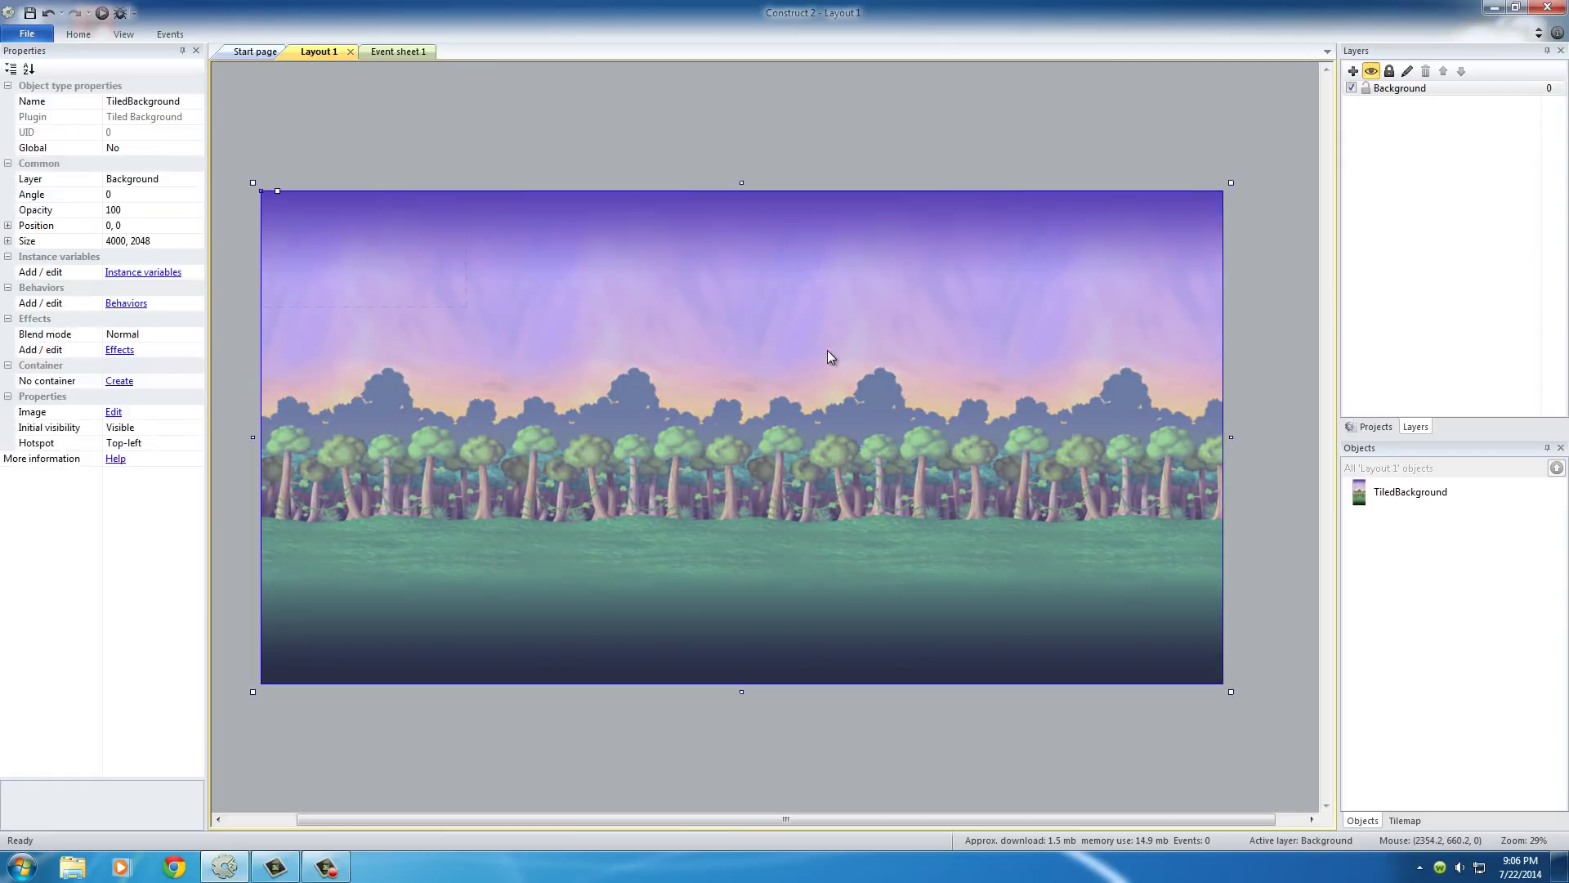
click(871, 140)
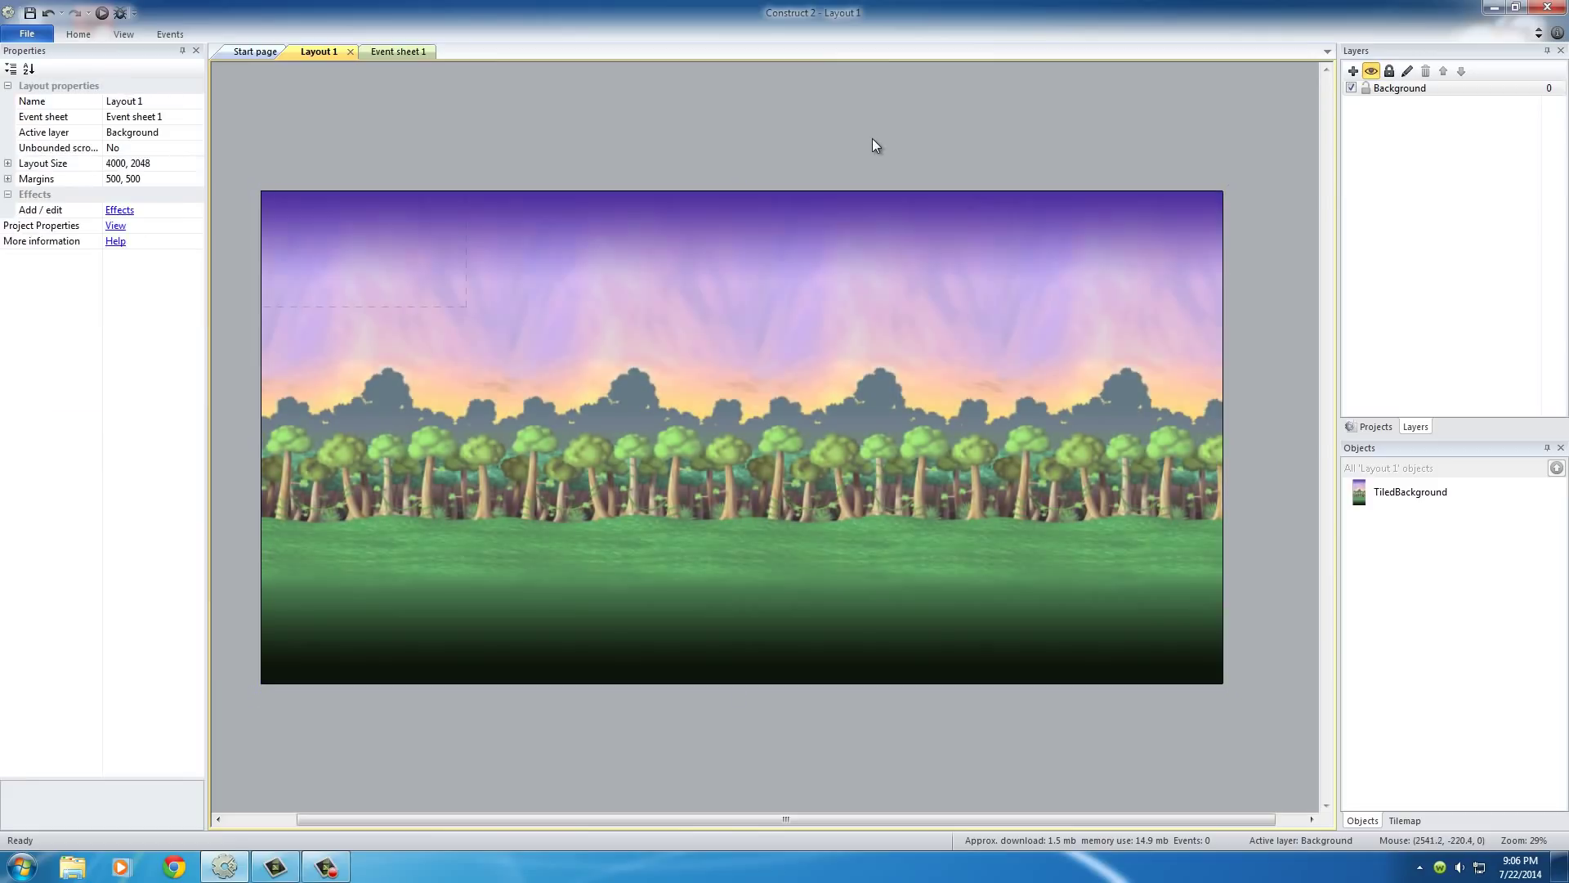
click(887, 387)
click(827, 137)
click(828, 435)
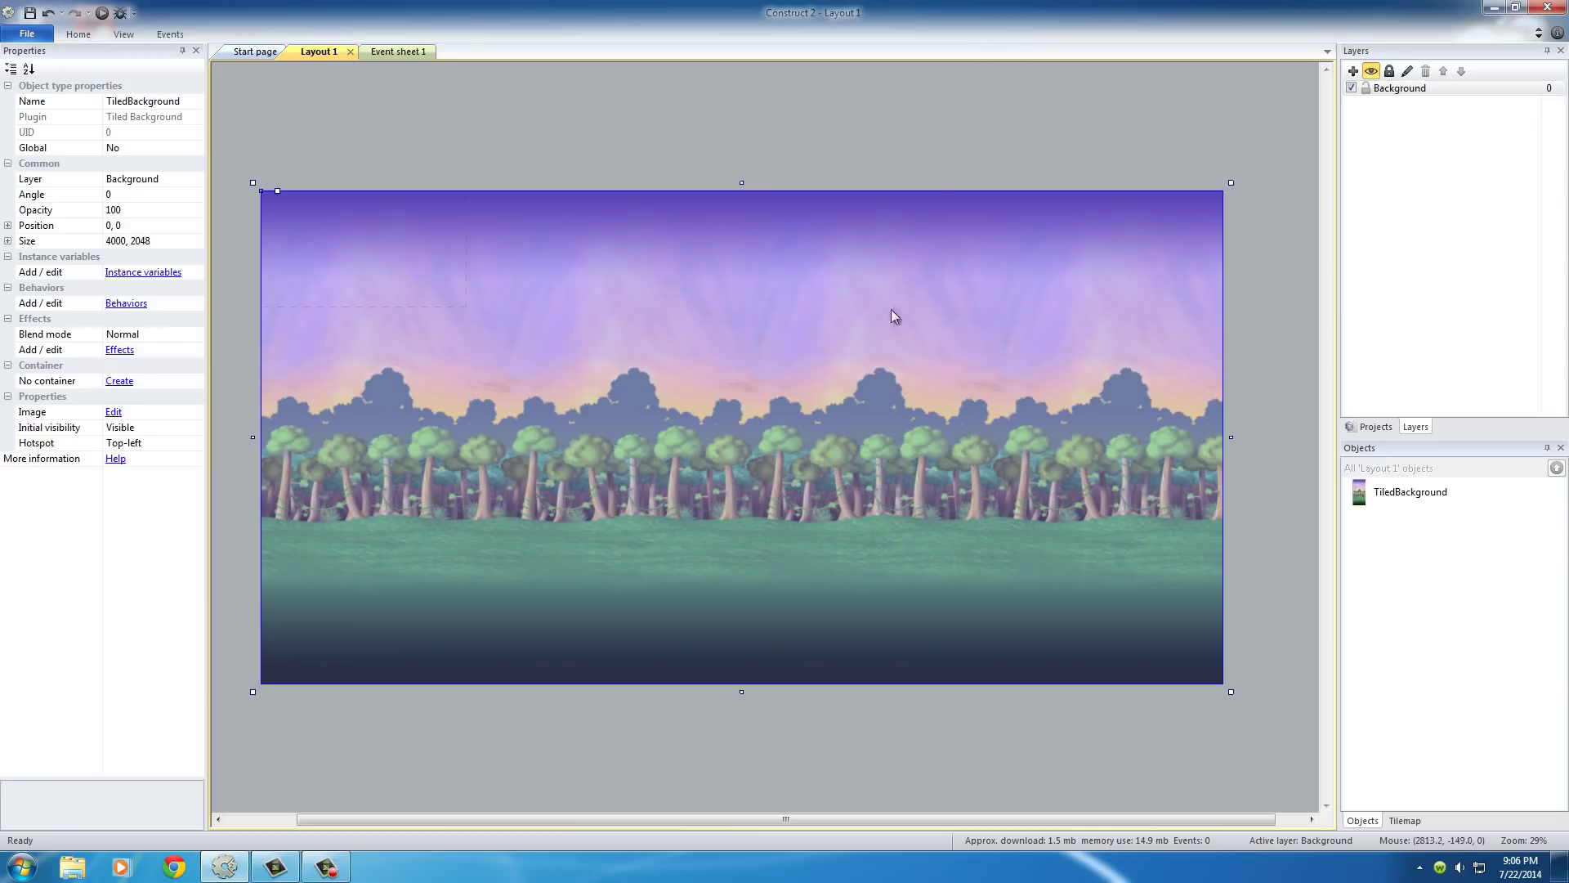
click(842, 132)
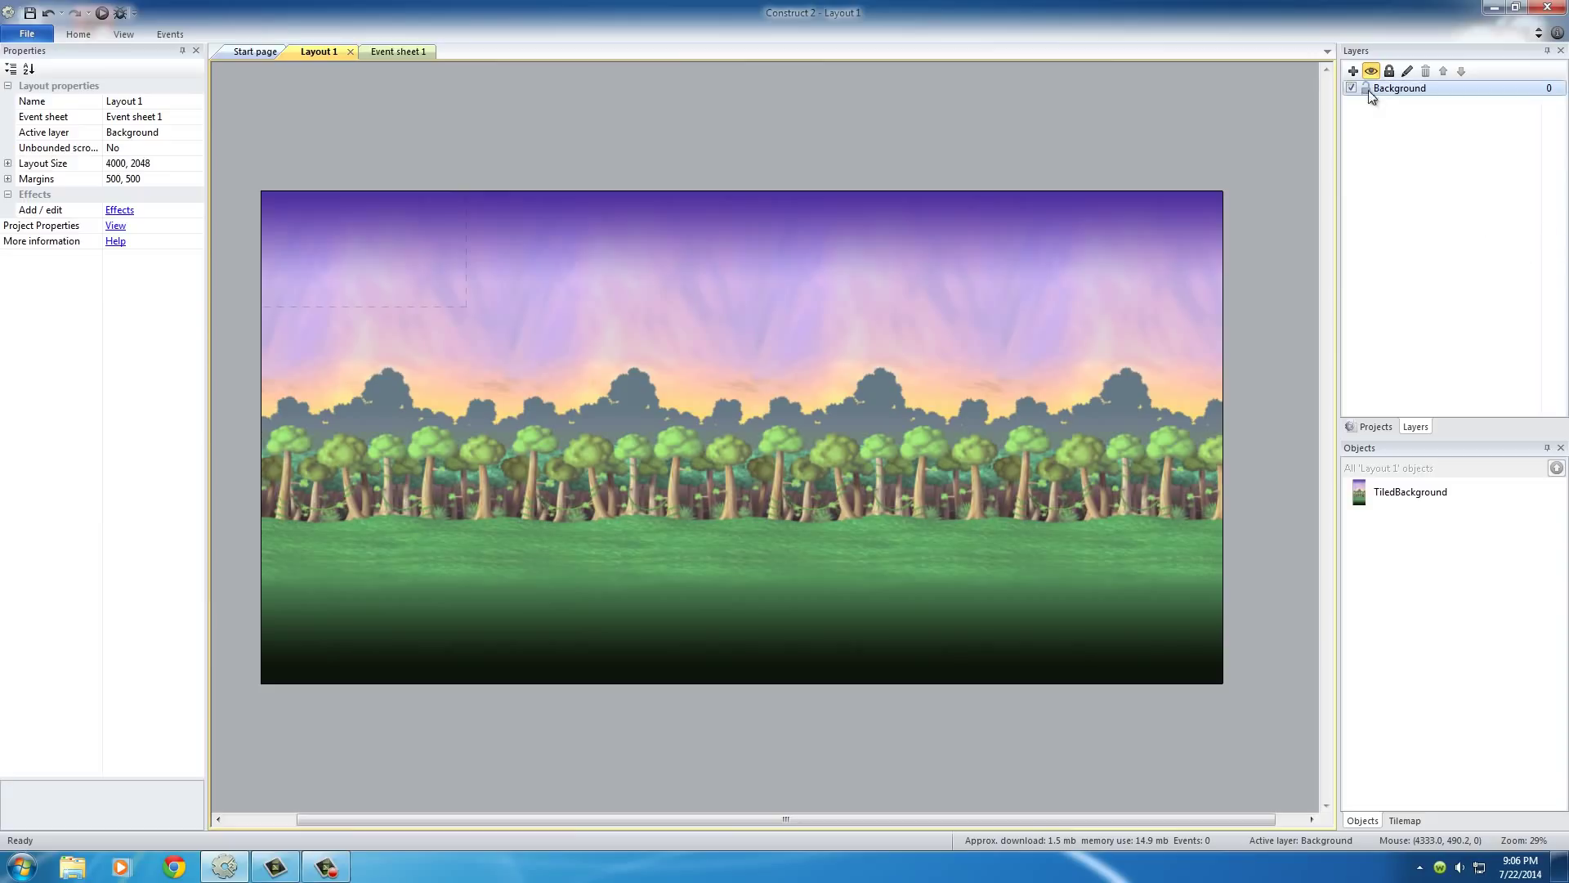
Step: Toggle the Background layer's visibility off and on twice, leaving it visible
click(1392, 90)
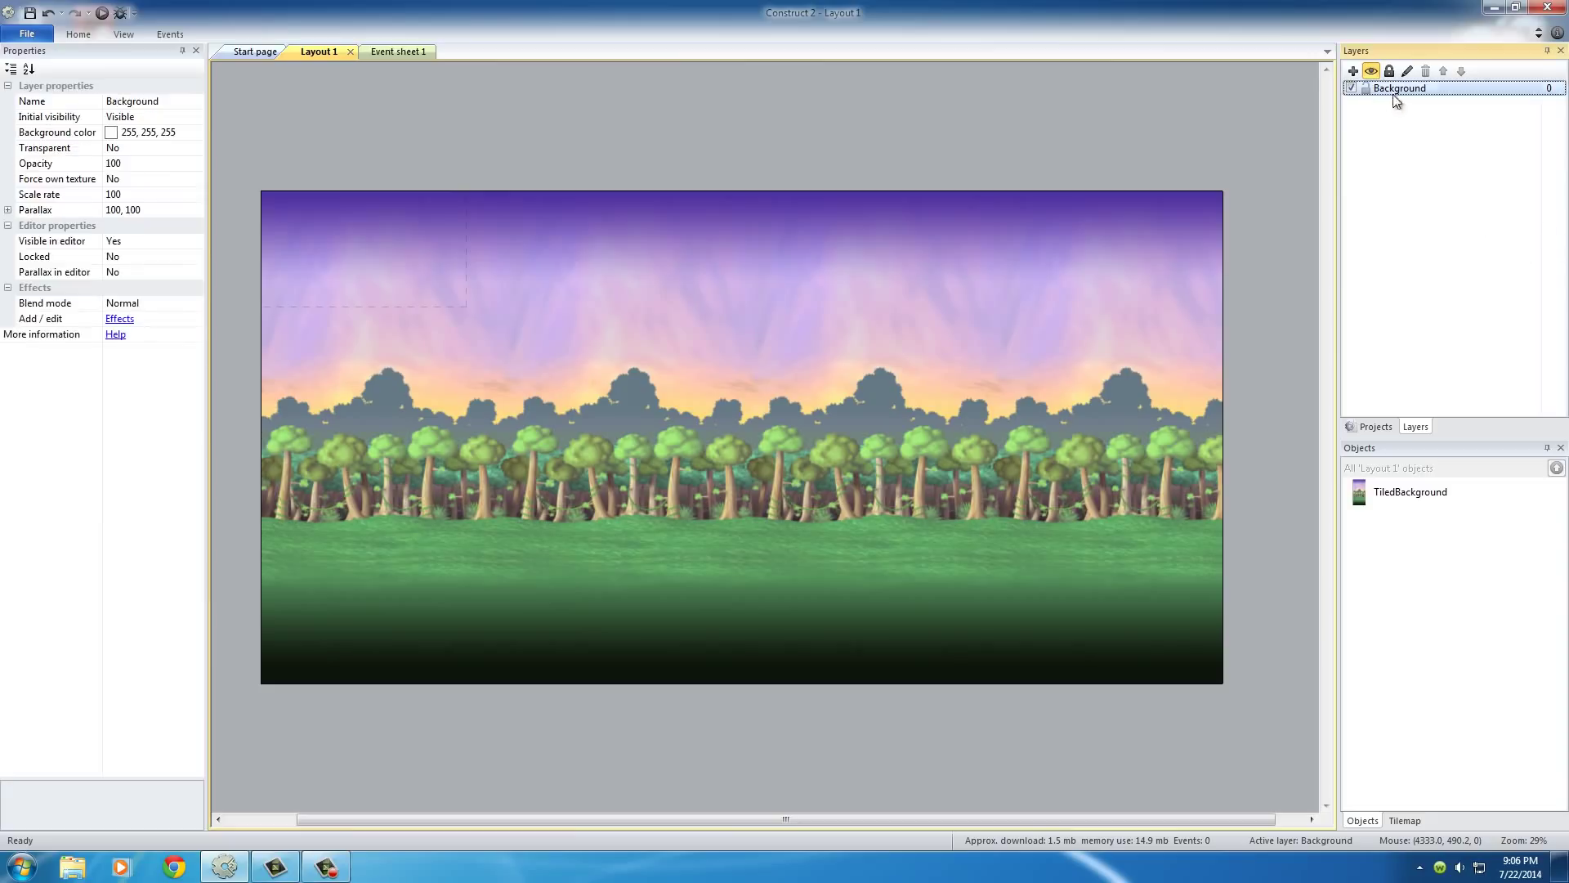
click(1351, 88)
click(1351, 89)
click(1351, 89)
click(1351, 88)
Step: Add a new layer above Background and rename it from Layer 0 to Main
click(1353, 71)
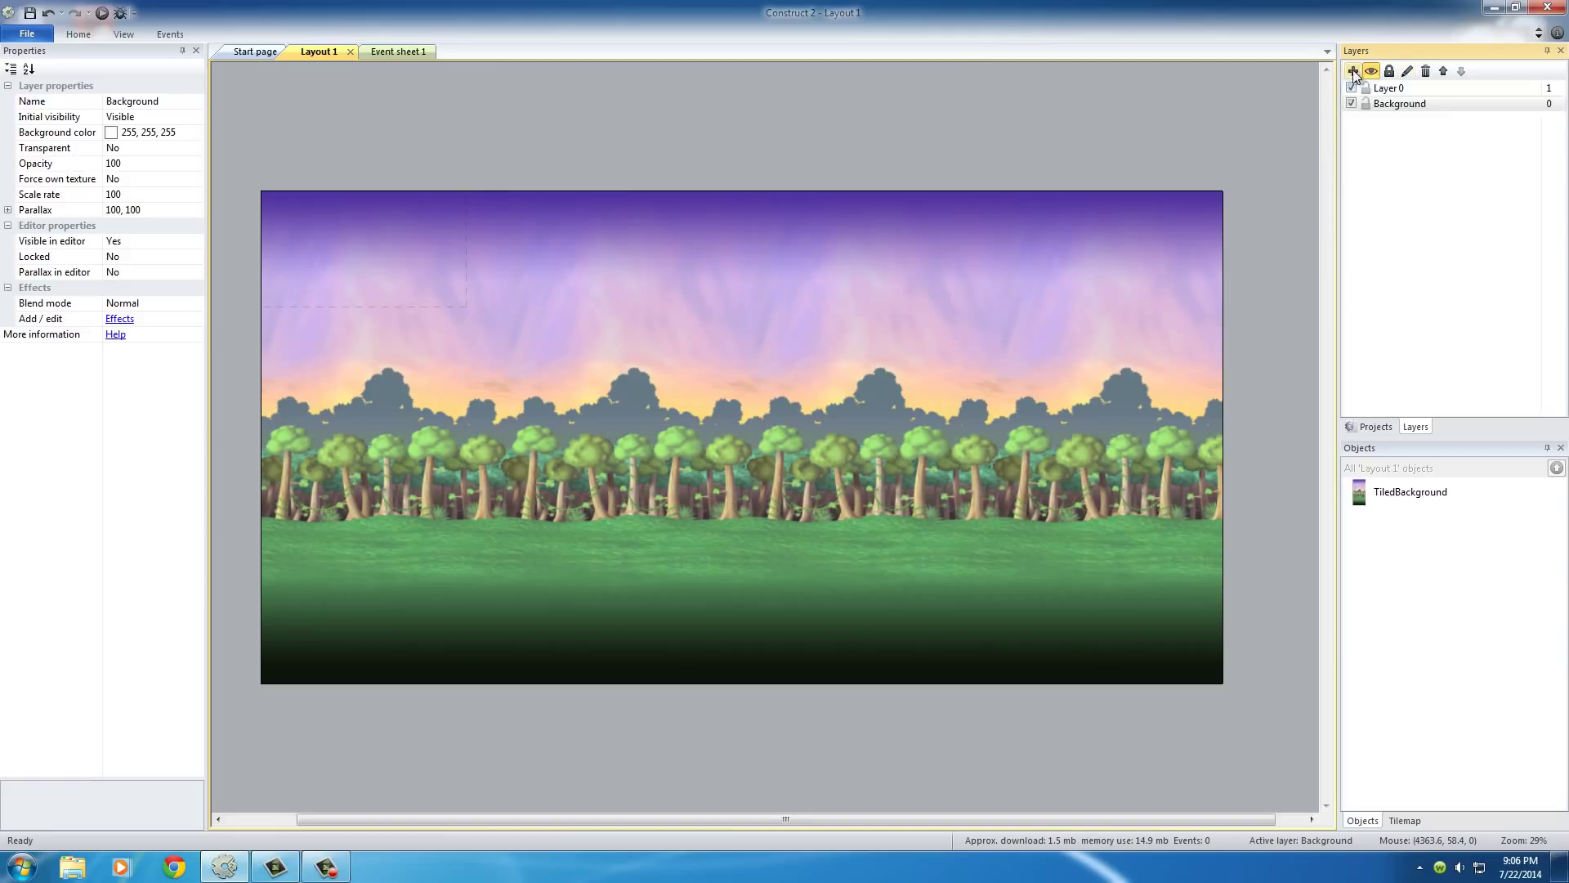
click(1400, 104)
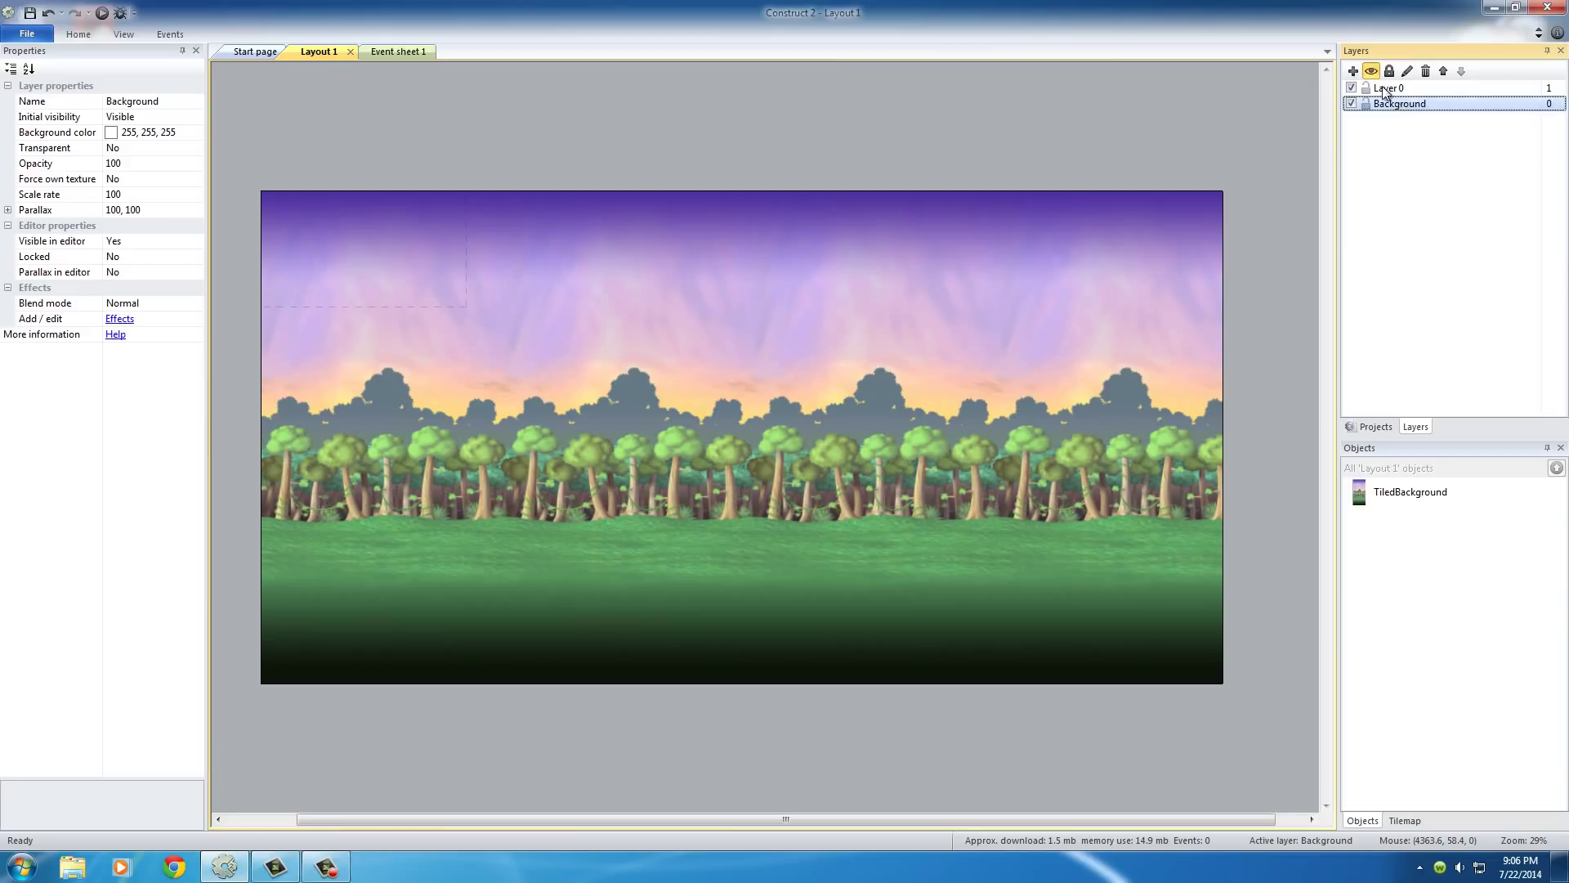
click(1399, 92)
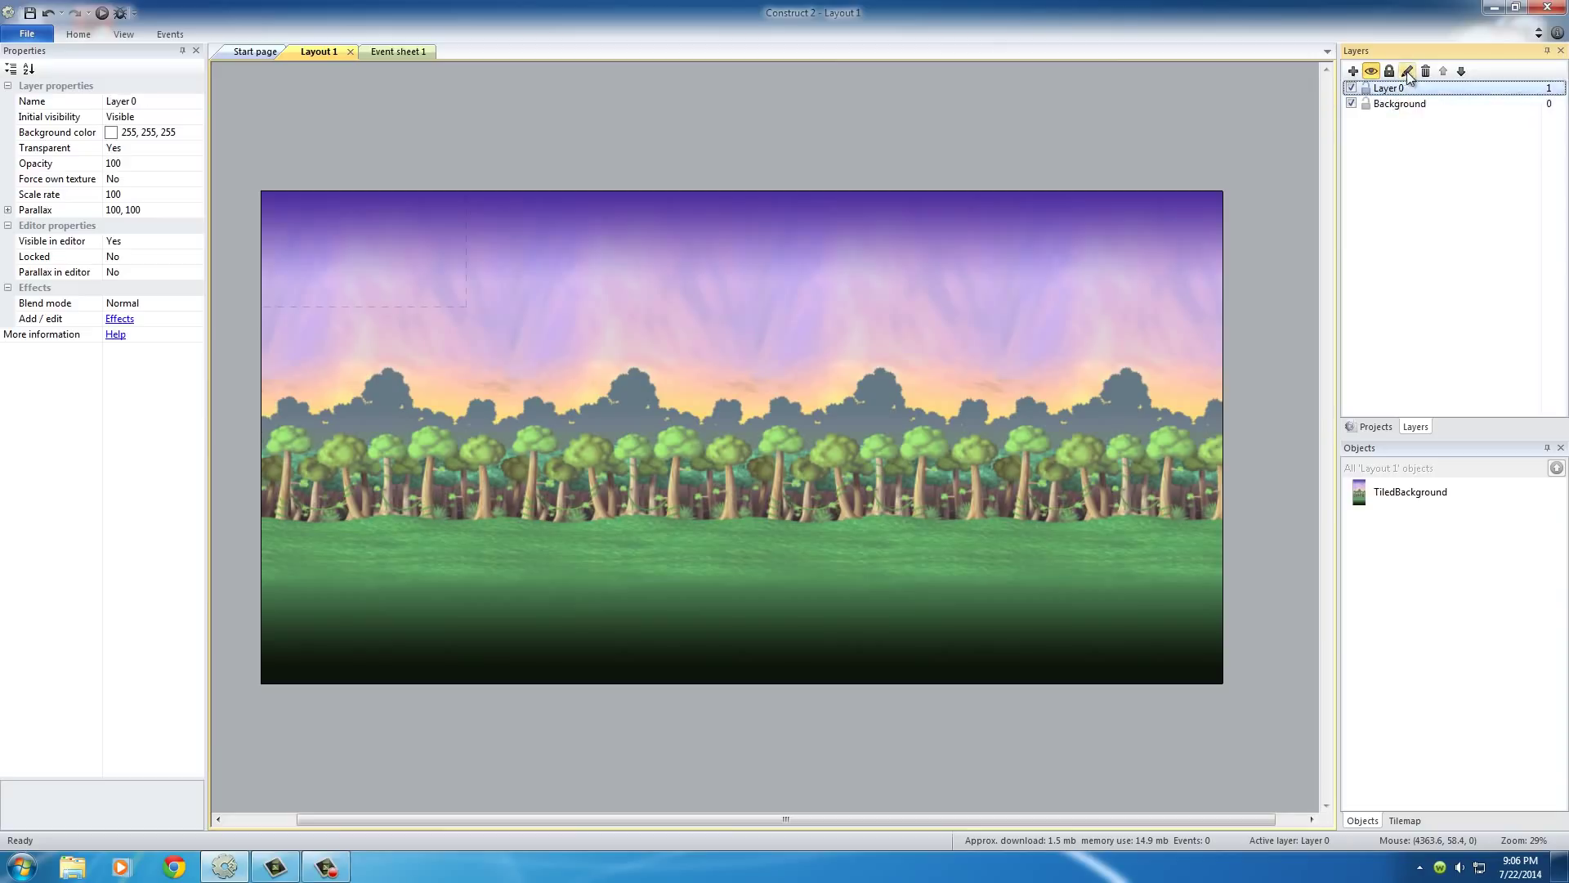
click(1406, 72)
text(Main)
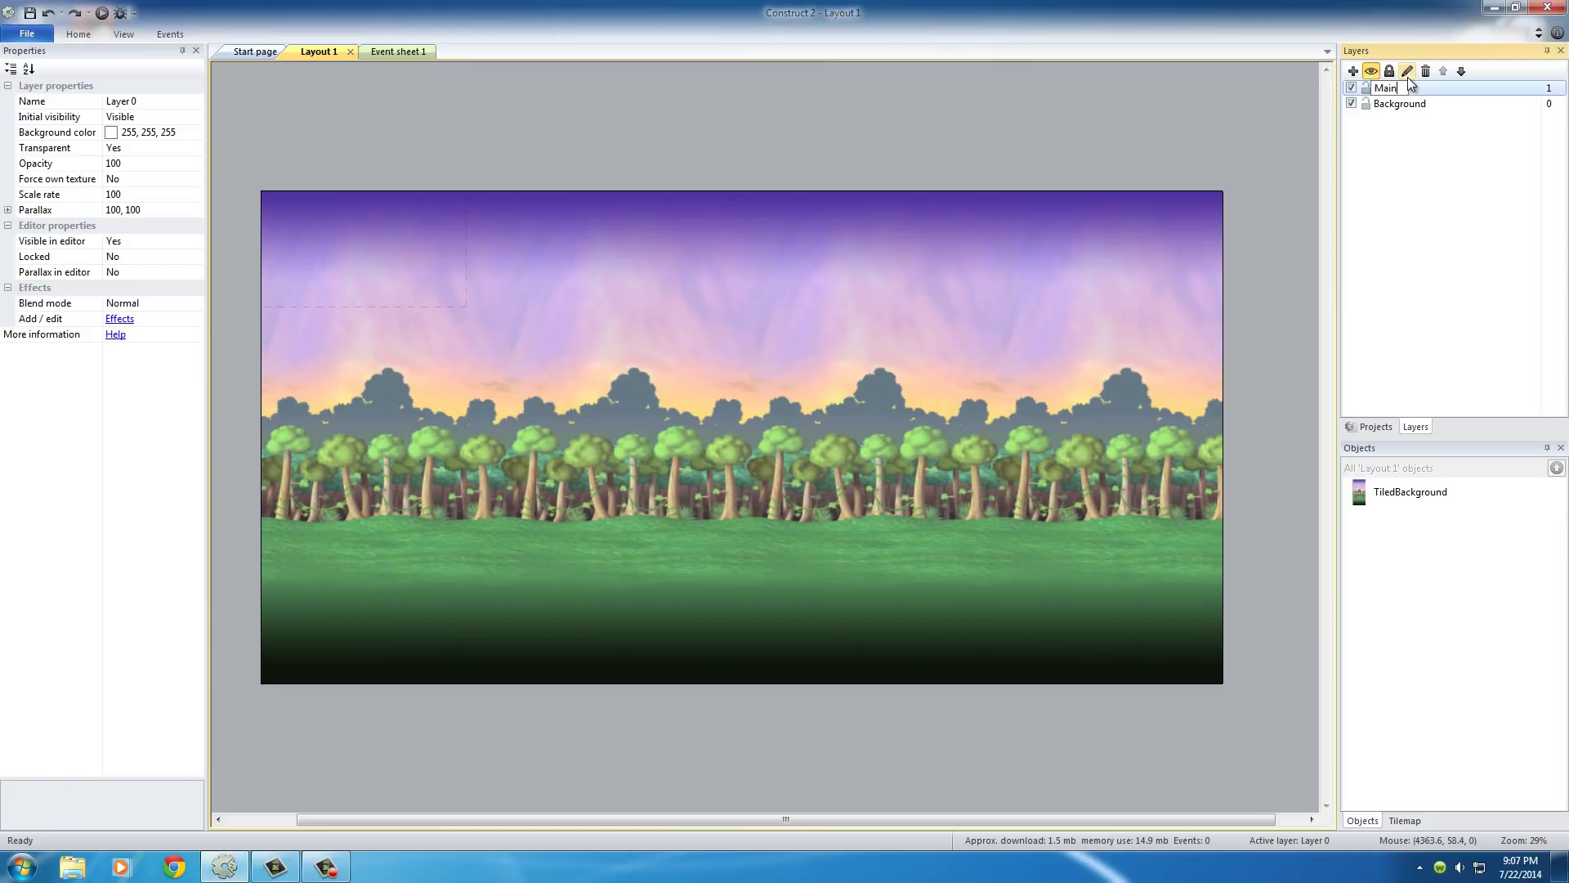
key(Return)
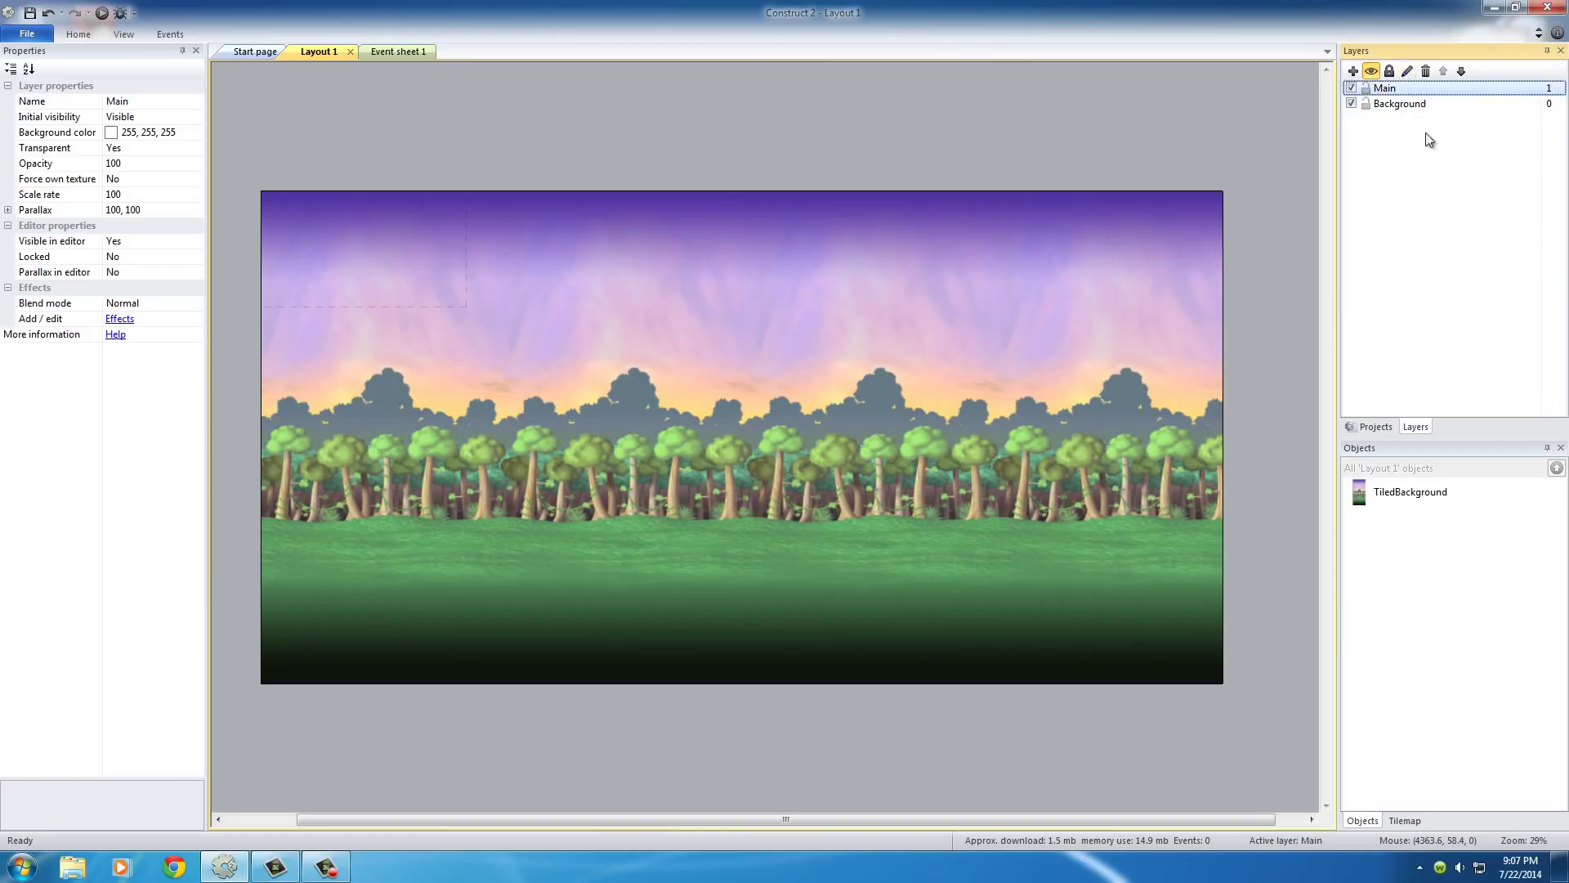
click(1401, 105)
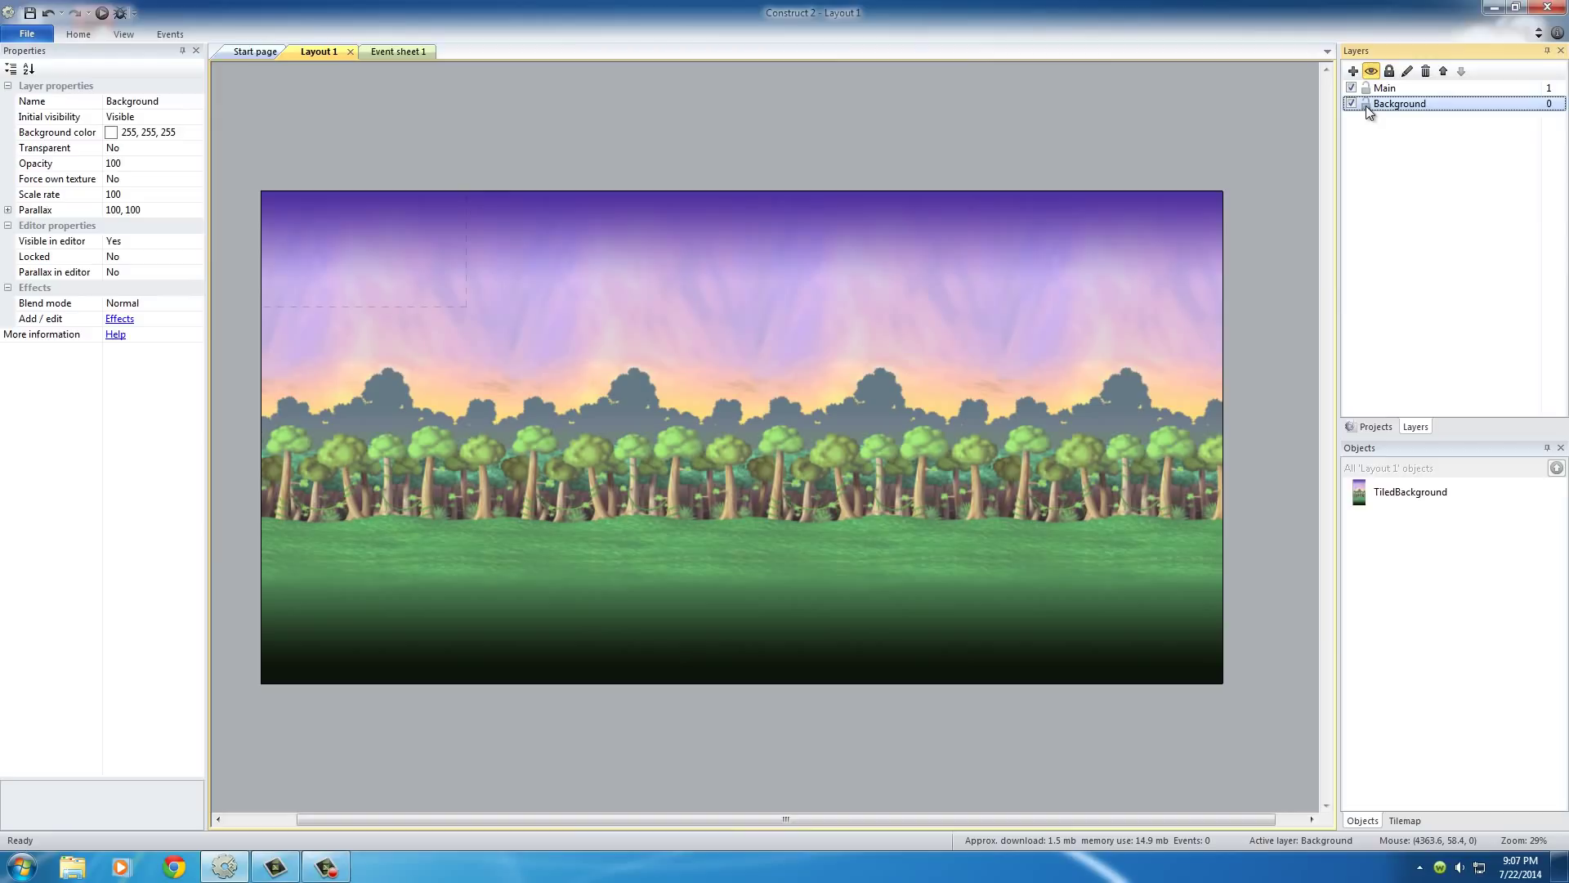
Step: Lock the Background layer and make Main the active layer
click(1366, 105)
click(716, 331)
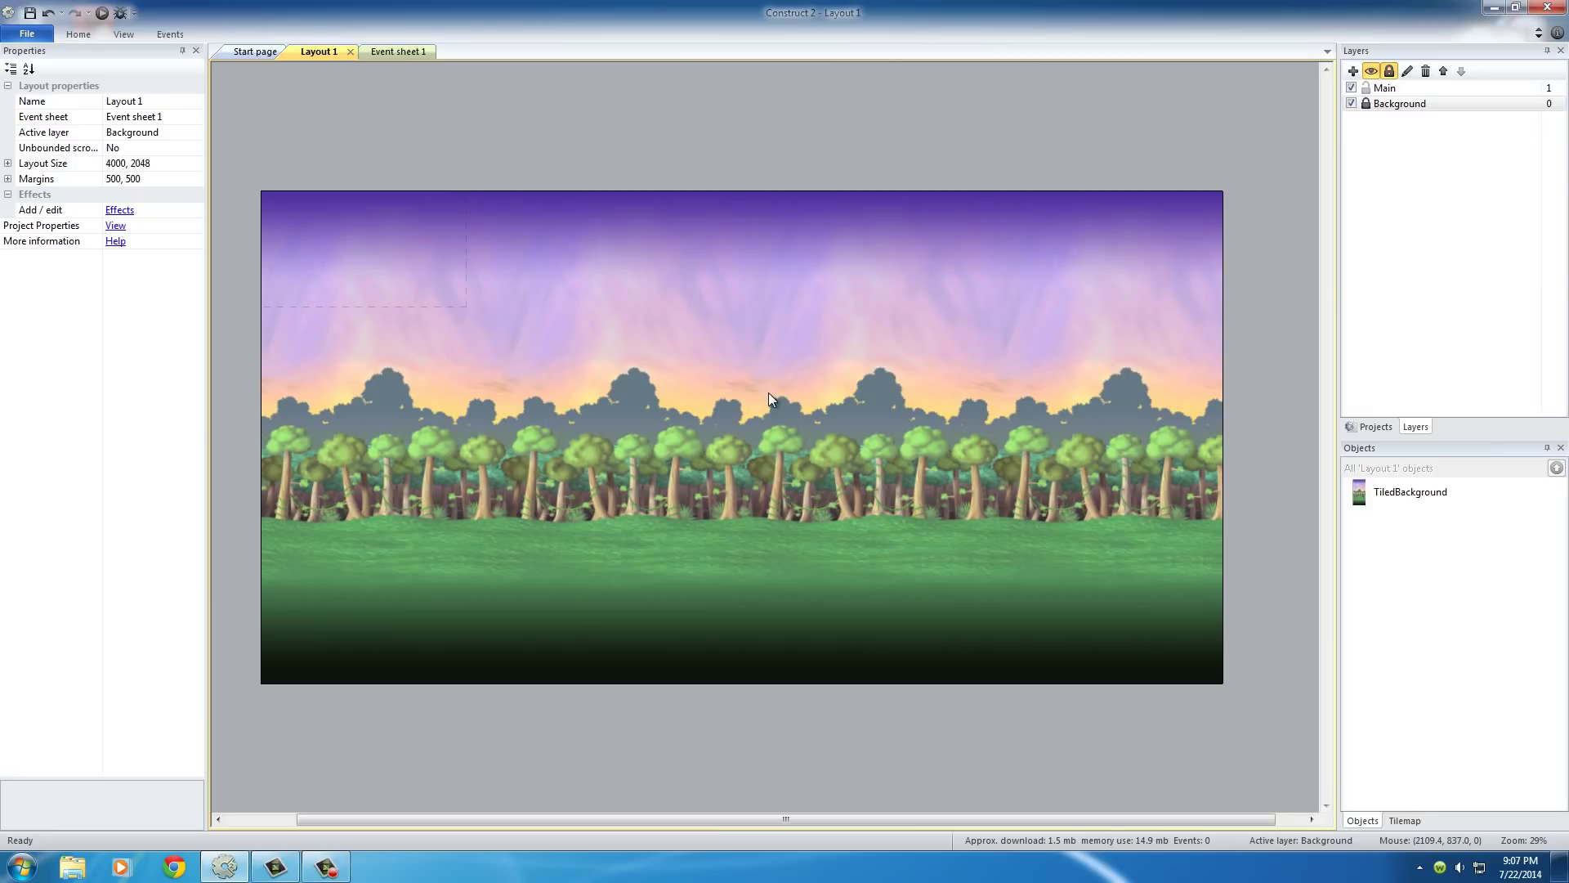
click(1409, 88)
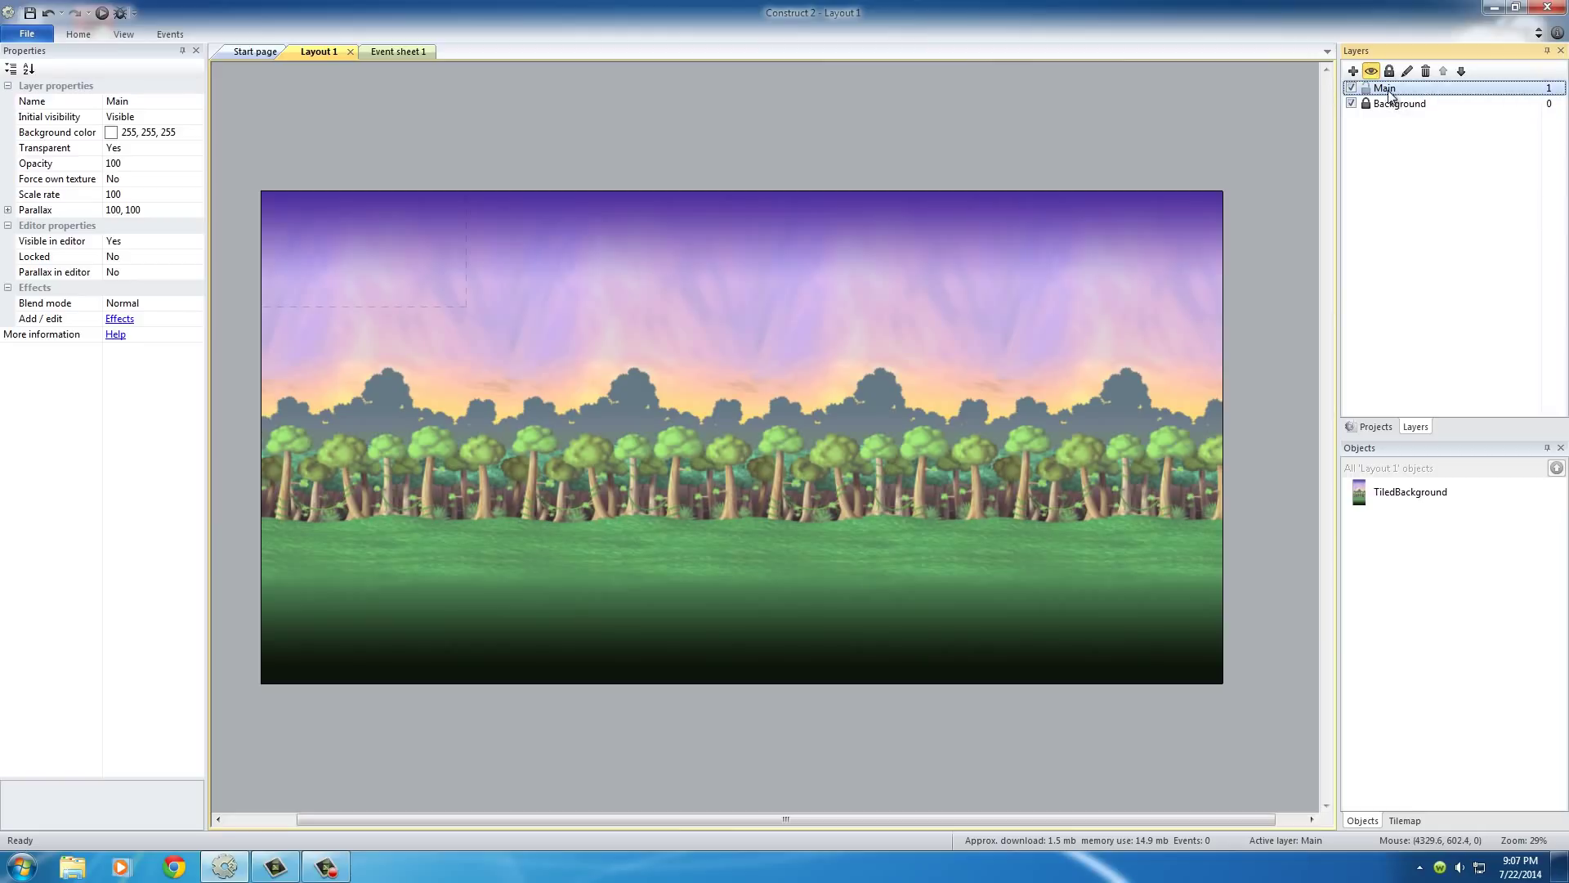
Step: Zoom the layout to 100% and pan to its top-left corner
click(698, 370)
ctrl+scroll(699, 370, up, 6)
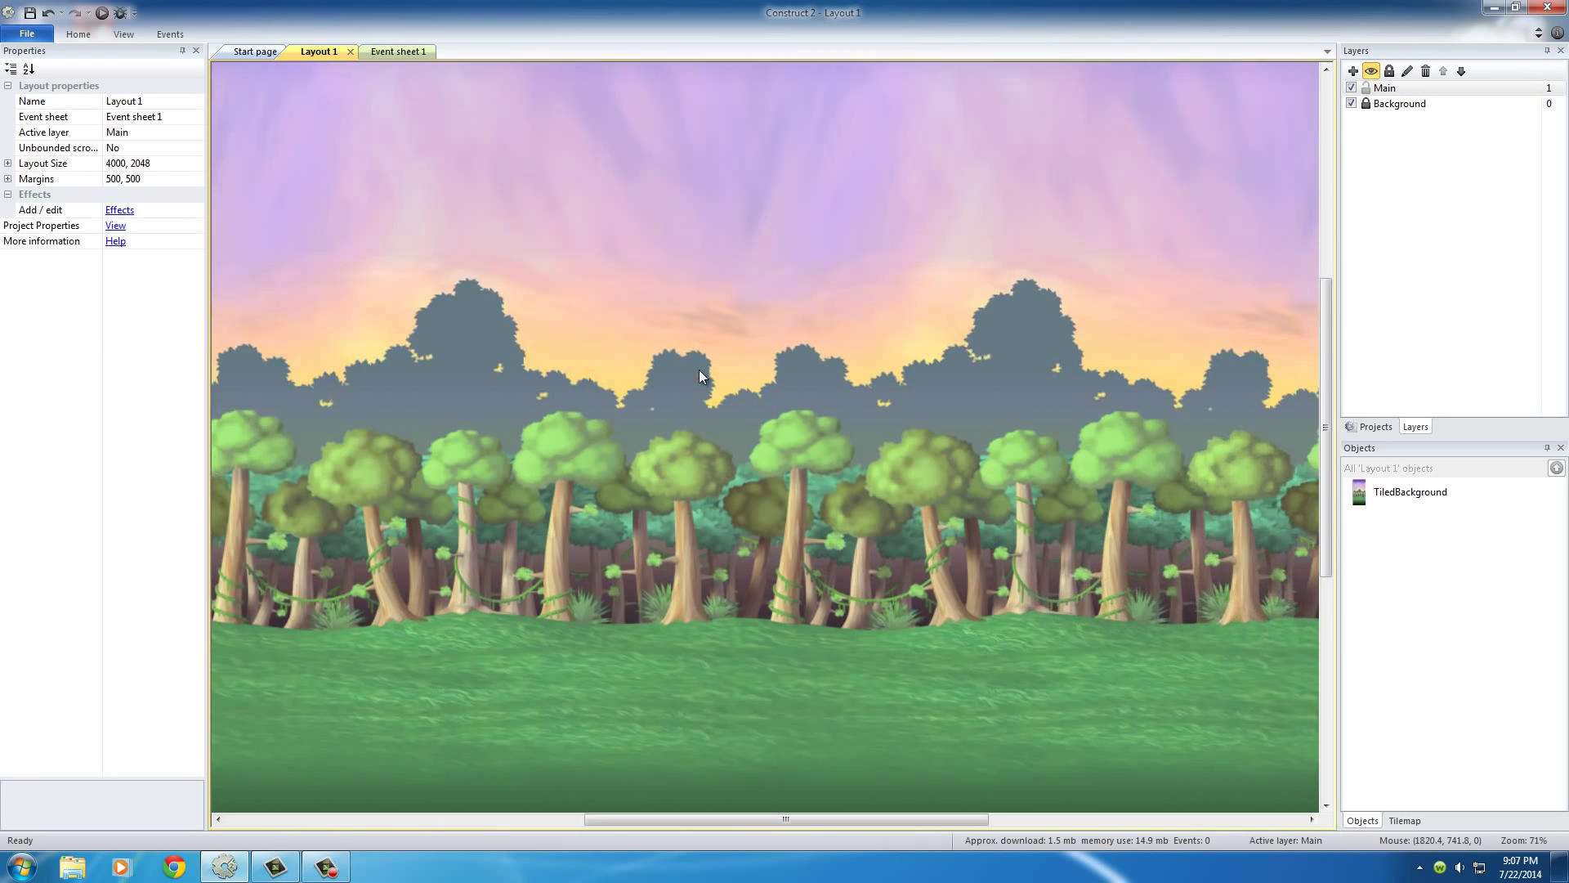
middle_drag(558, 333, 886, 532)
middle_drag(490, 336, 900, 571)
middle_drag(412, 445, 546, 385)
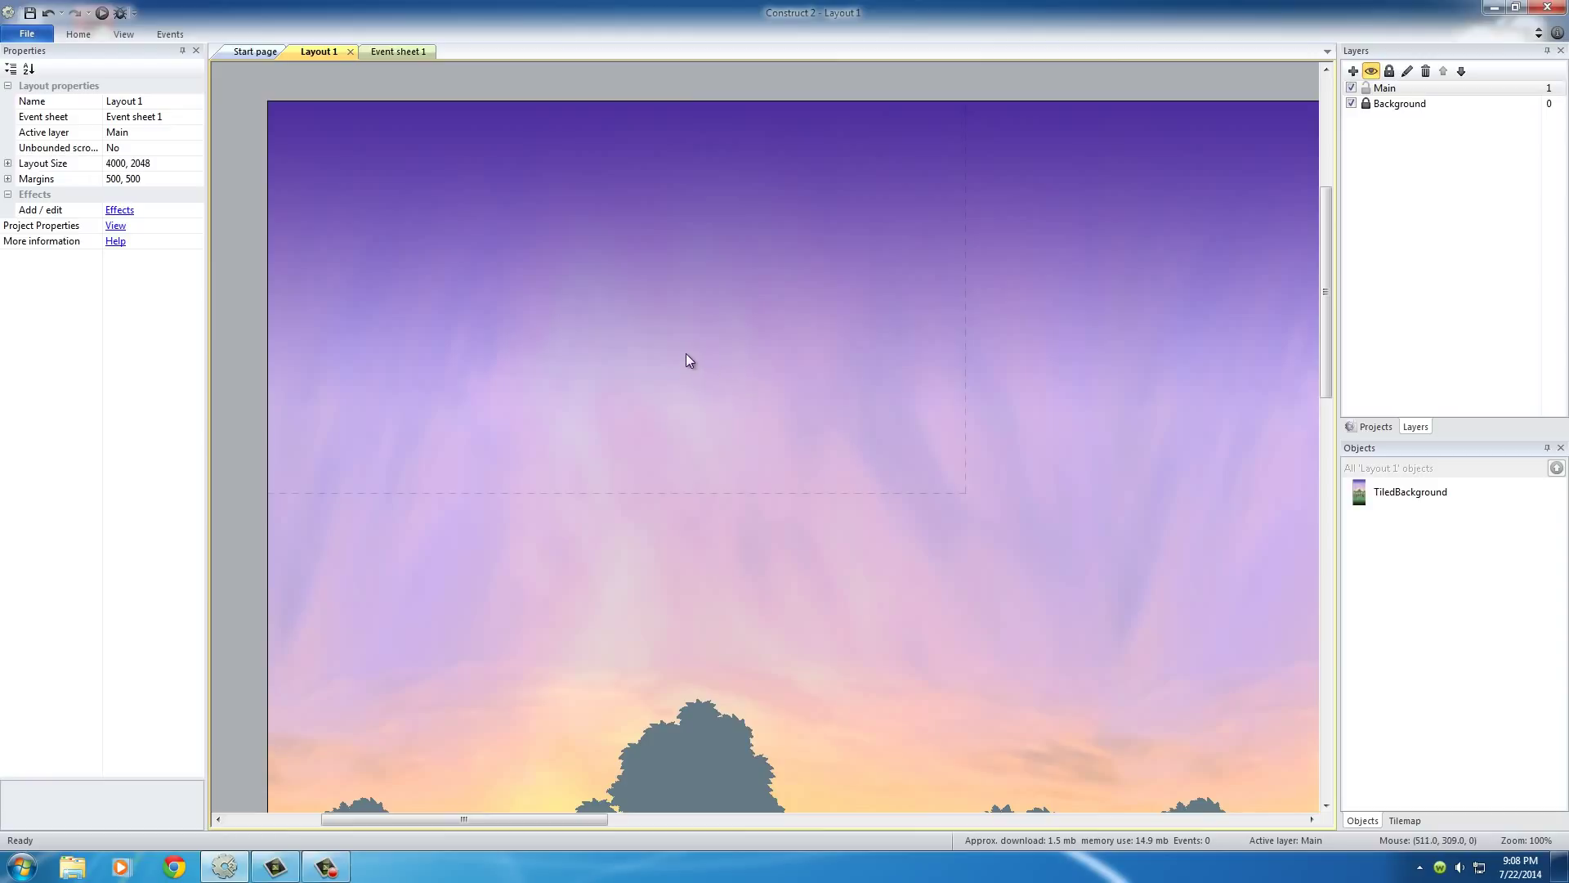
Step: In Insert New Object, choose Sprite from the General section
double_click(637, 345)
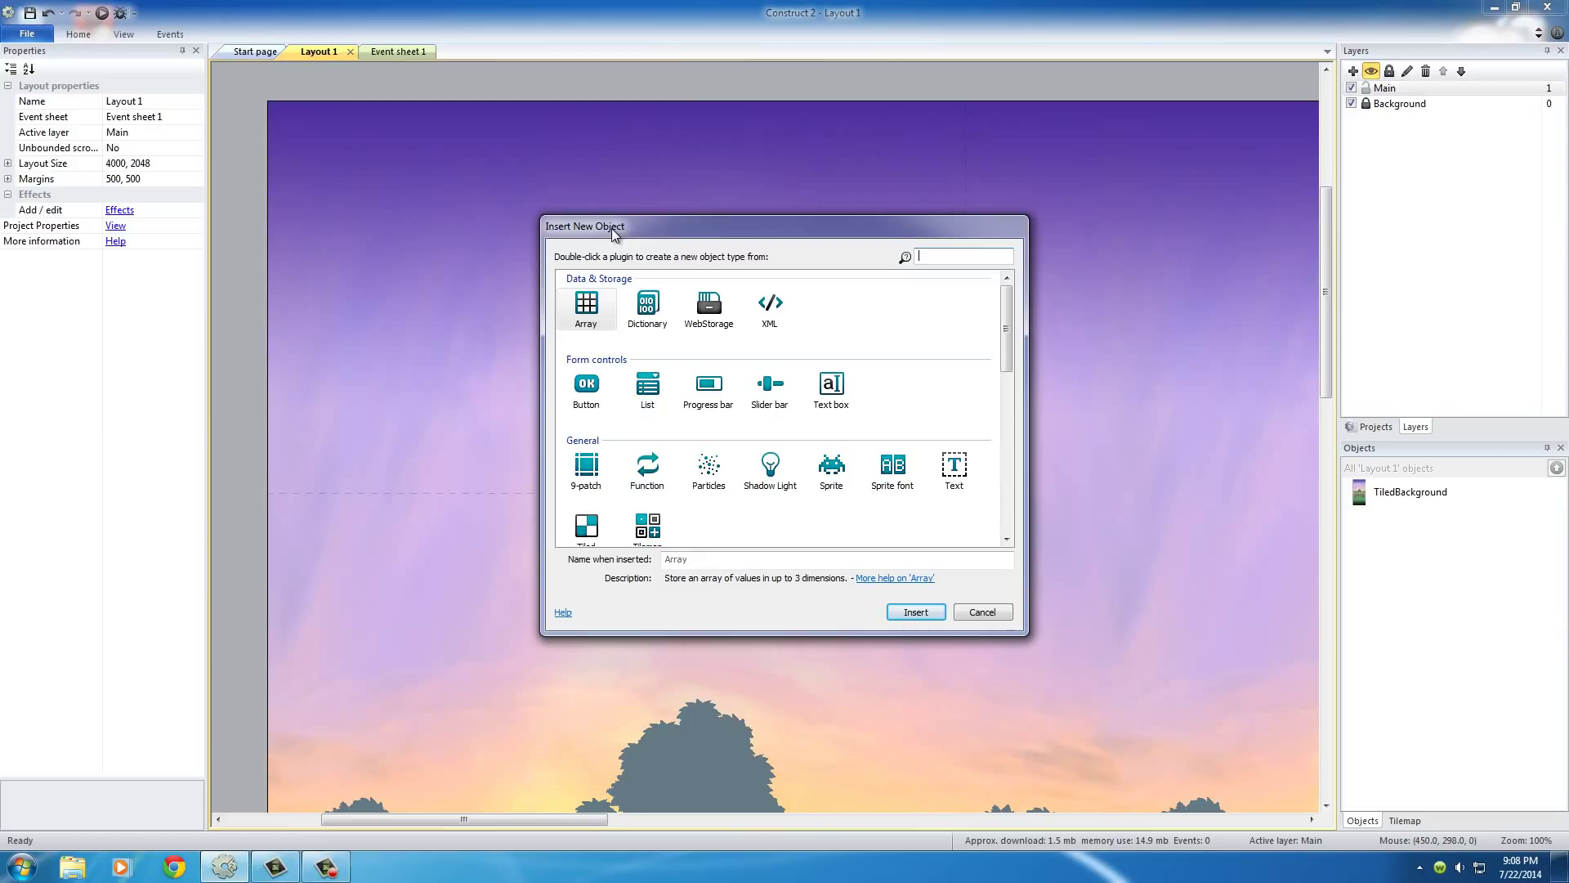
drag(1009, 322, 1011, 319)
scroll(1007, 322, down, 3)
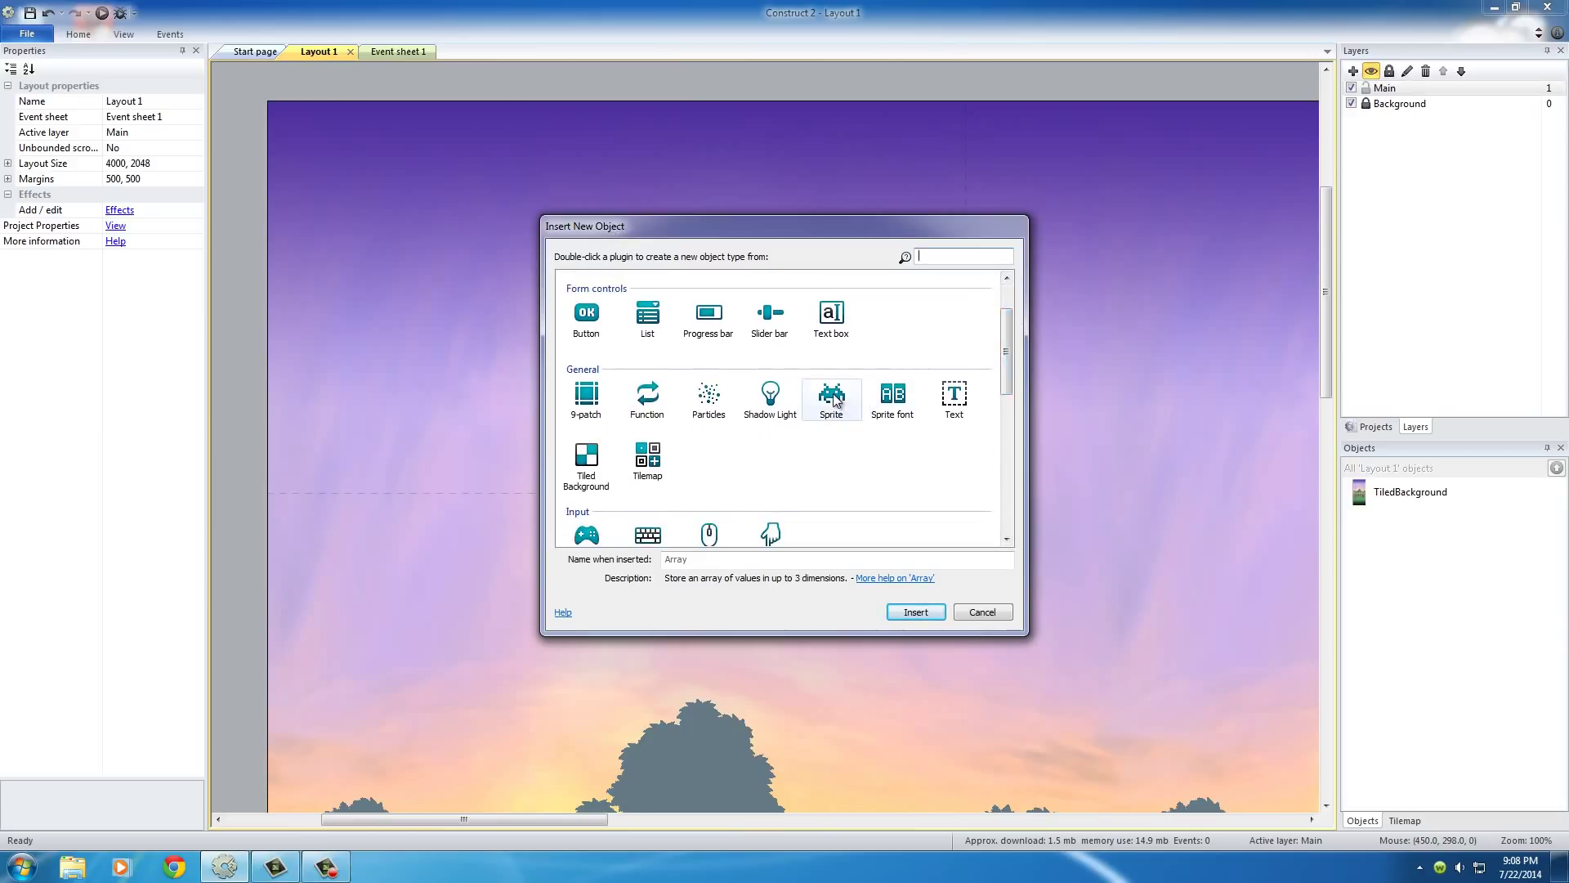
click(834, 400)
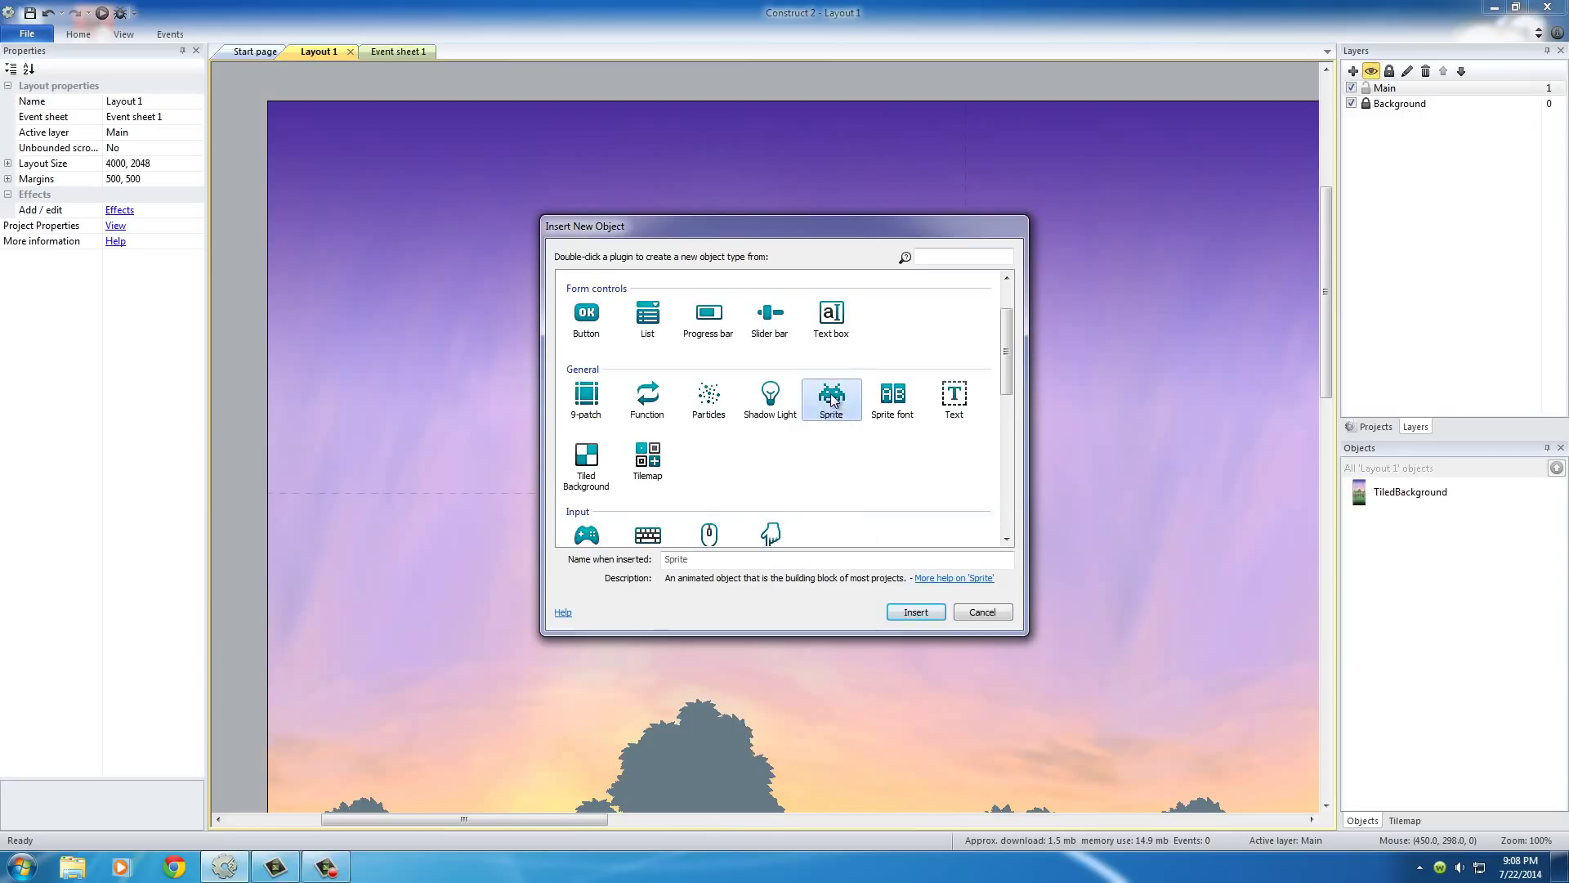
double_click(831, 396)
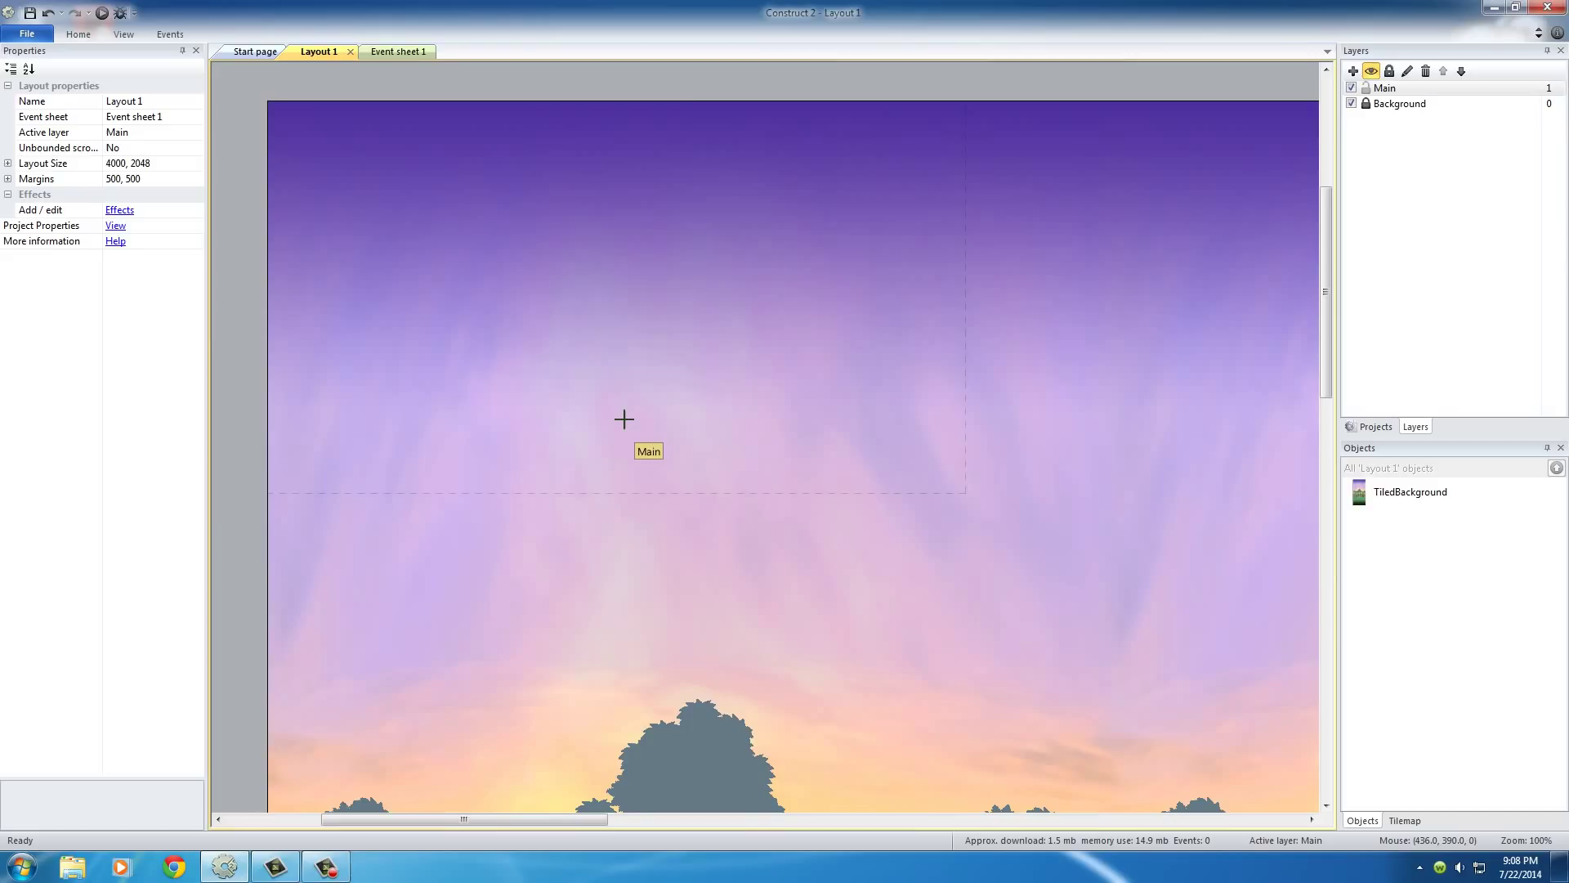
Step: Place the Sprite on the layout, lower the Animation frames window, and bring up its frame options
click(627, 363)
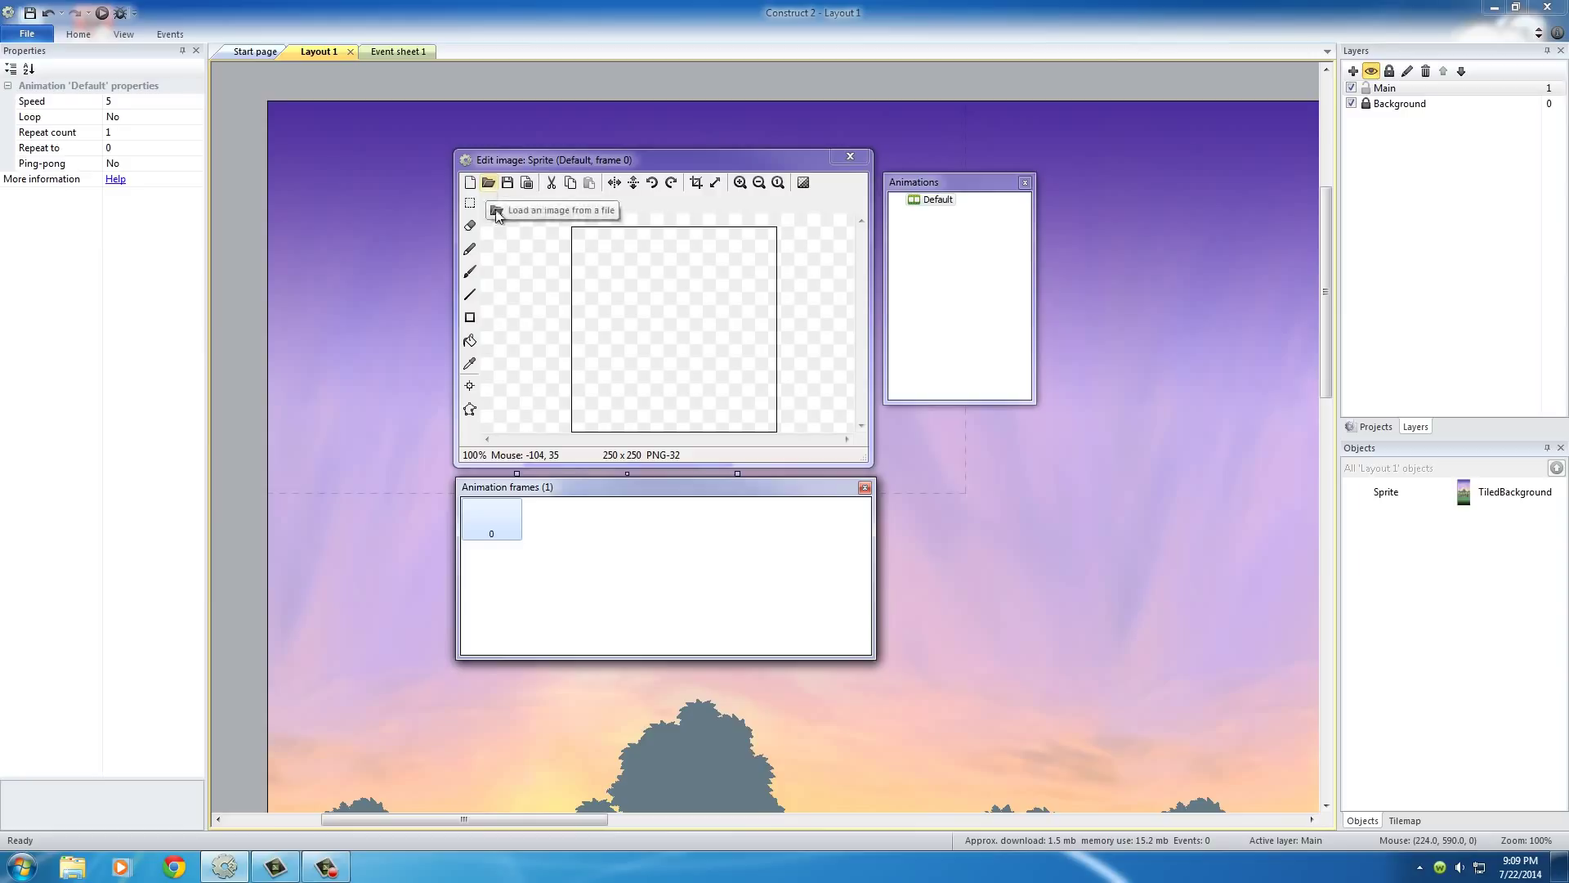
mouse_move(528, 490)
mouse_down()
mouse_move(545, 492)
mouse_move(523, 497)
mouse_up()
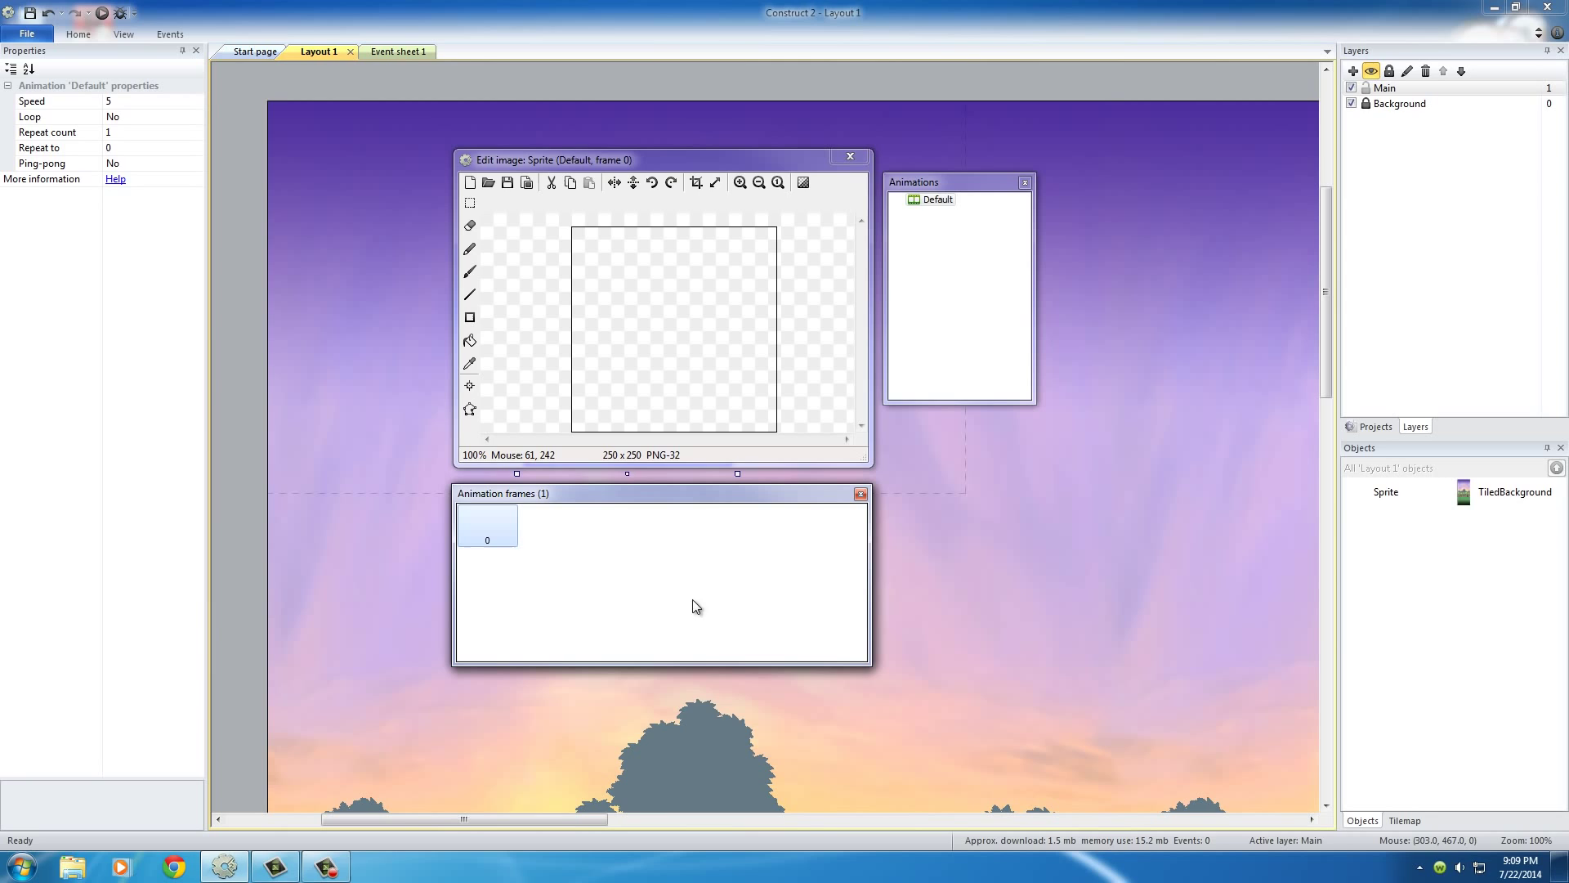
right_click(663, 579)
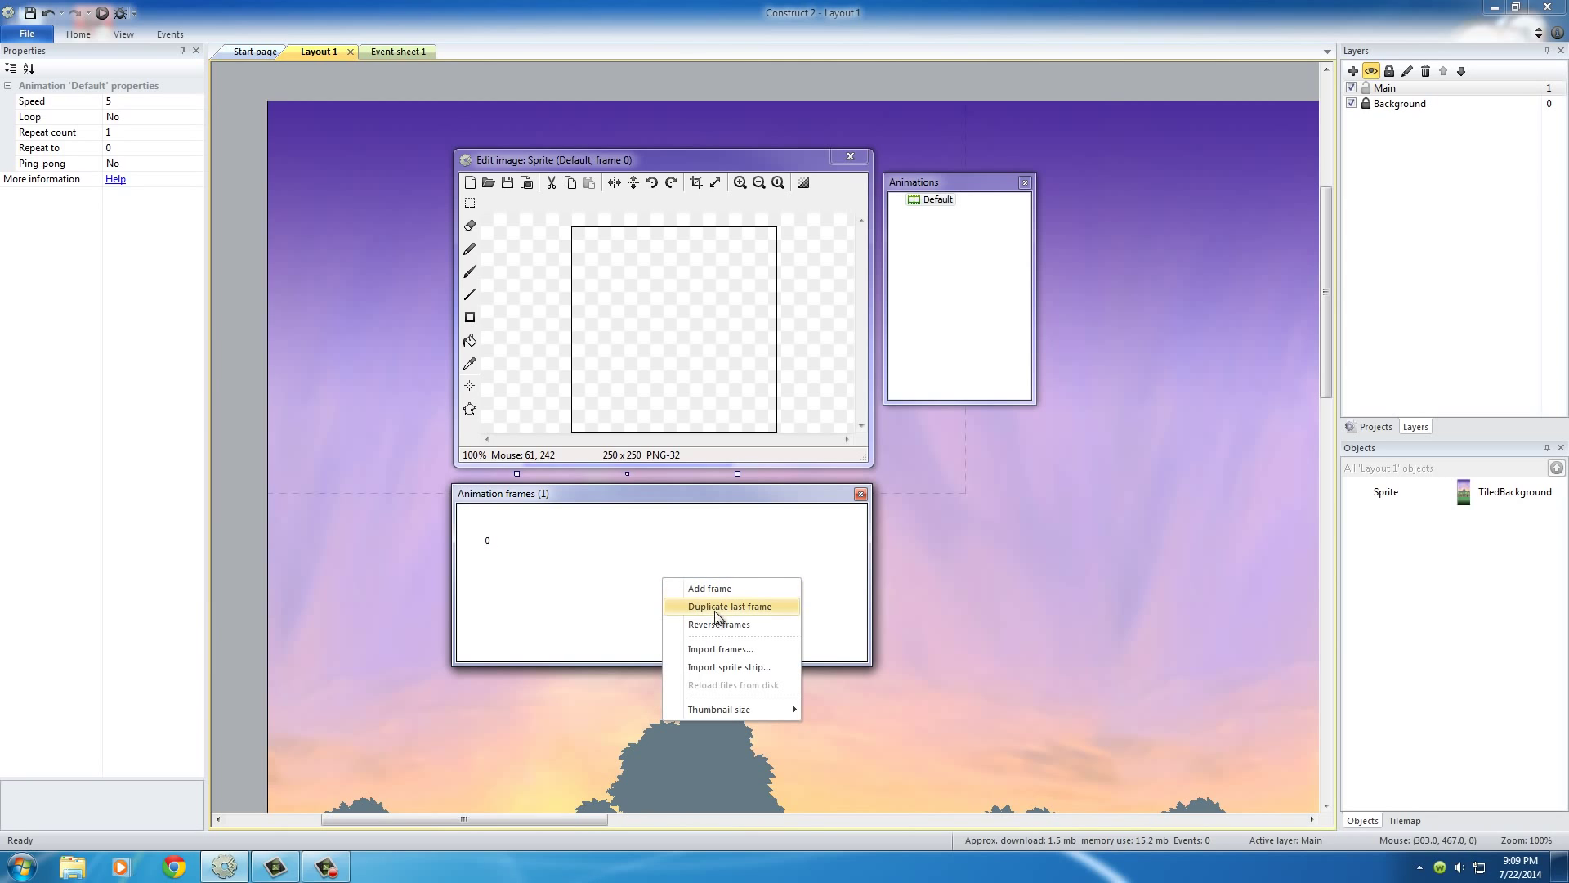
Step: Import sprite strip using TILES from Sprites > Jungle Platformer > Tiles
click(723, 666)
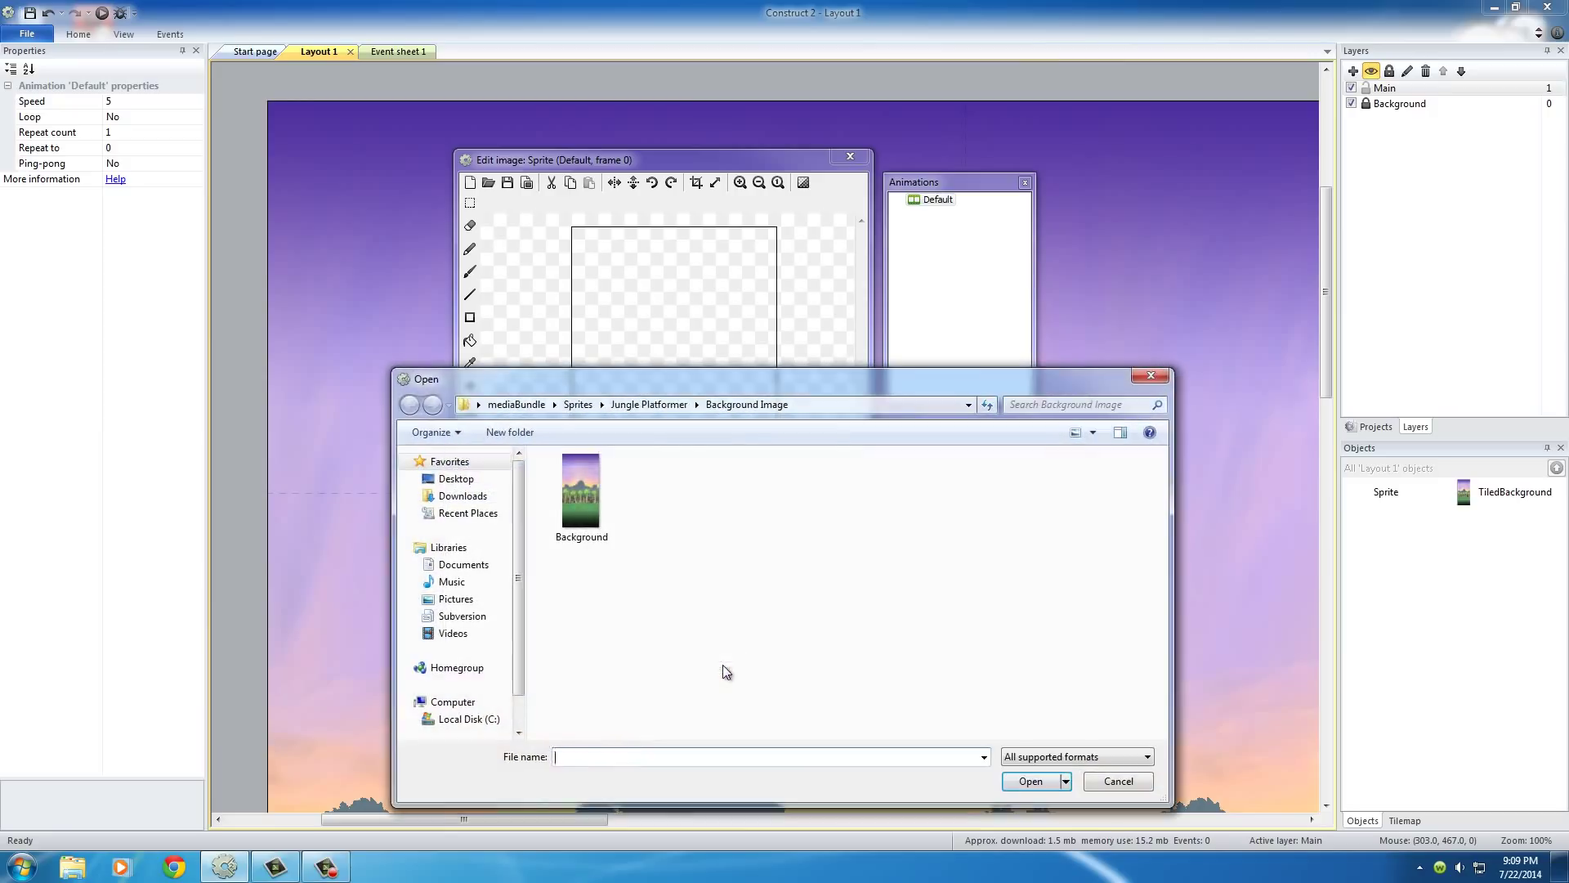
click(579, 405)
double_click(549, 497)
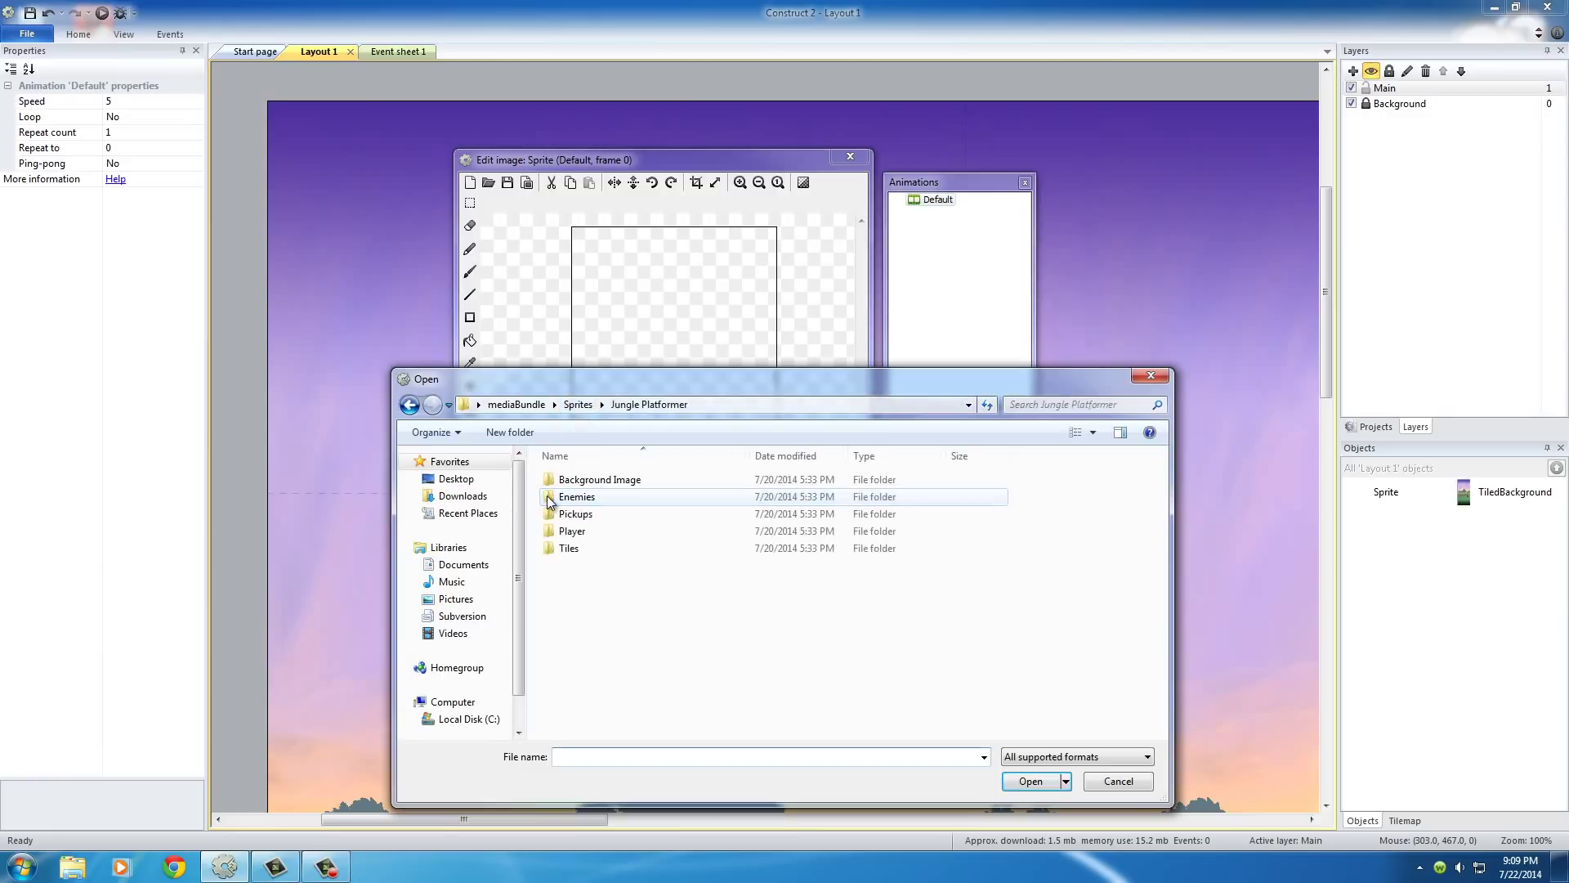
double_click(550, 549)
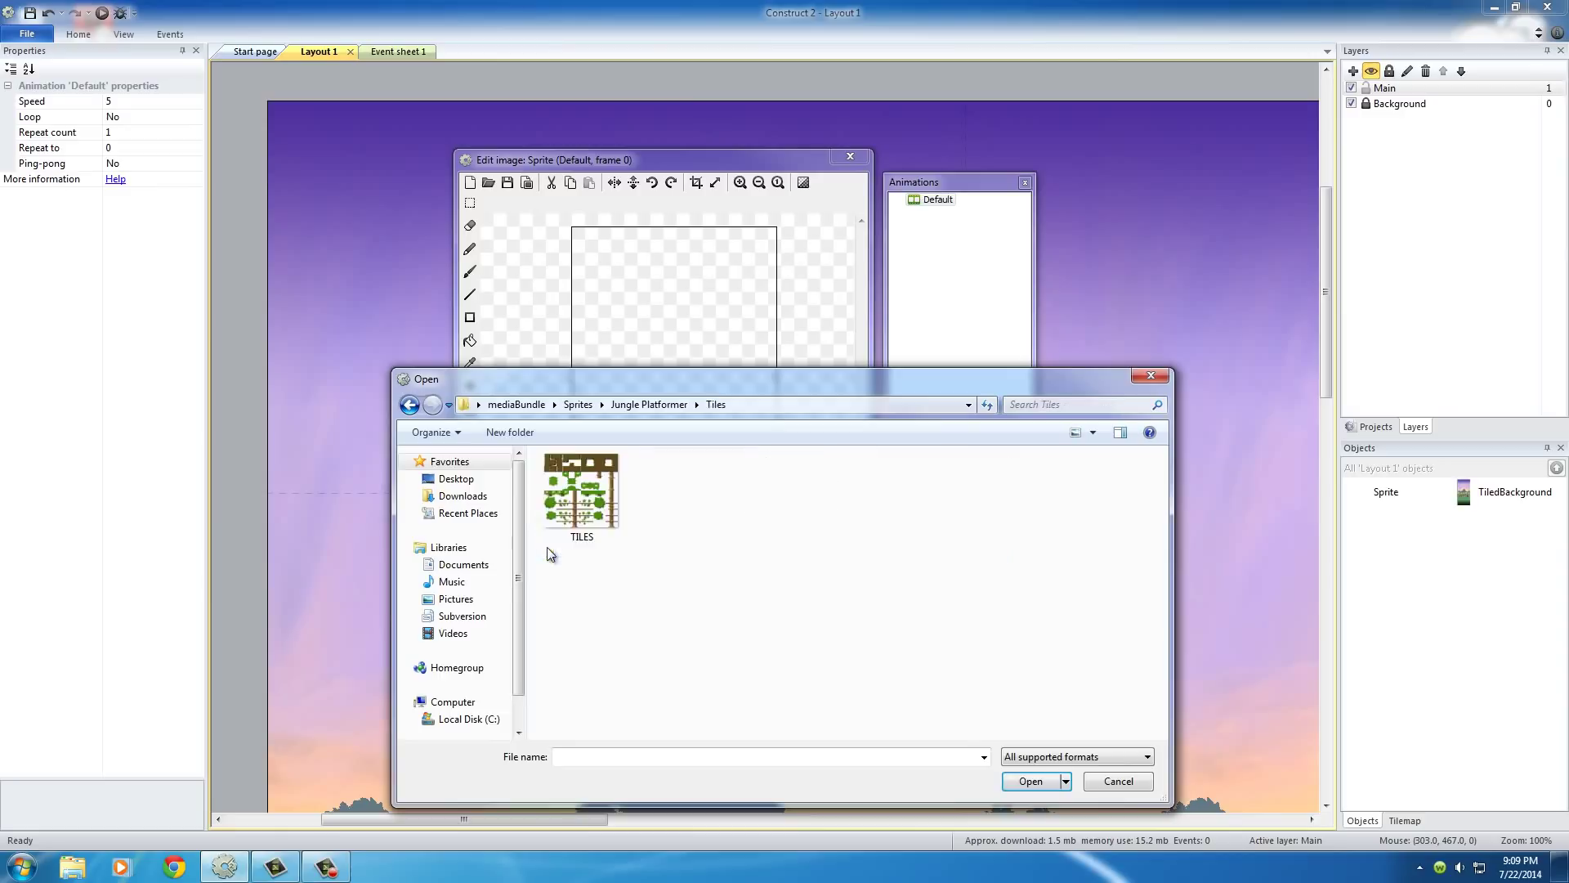
click(583, 500)
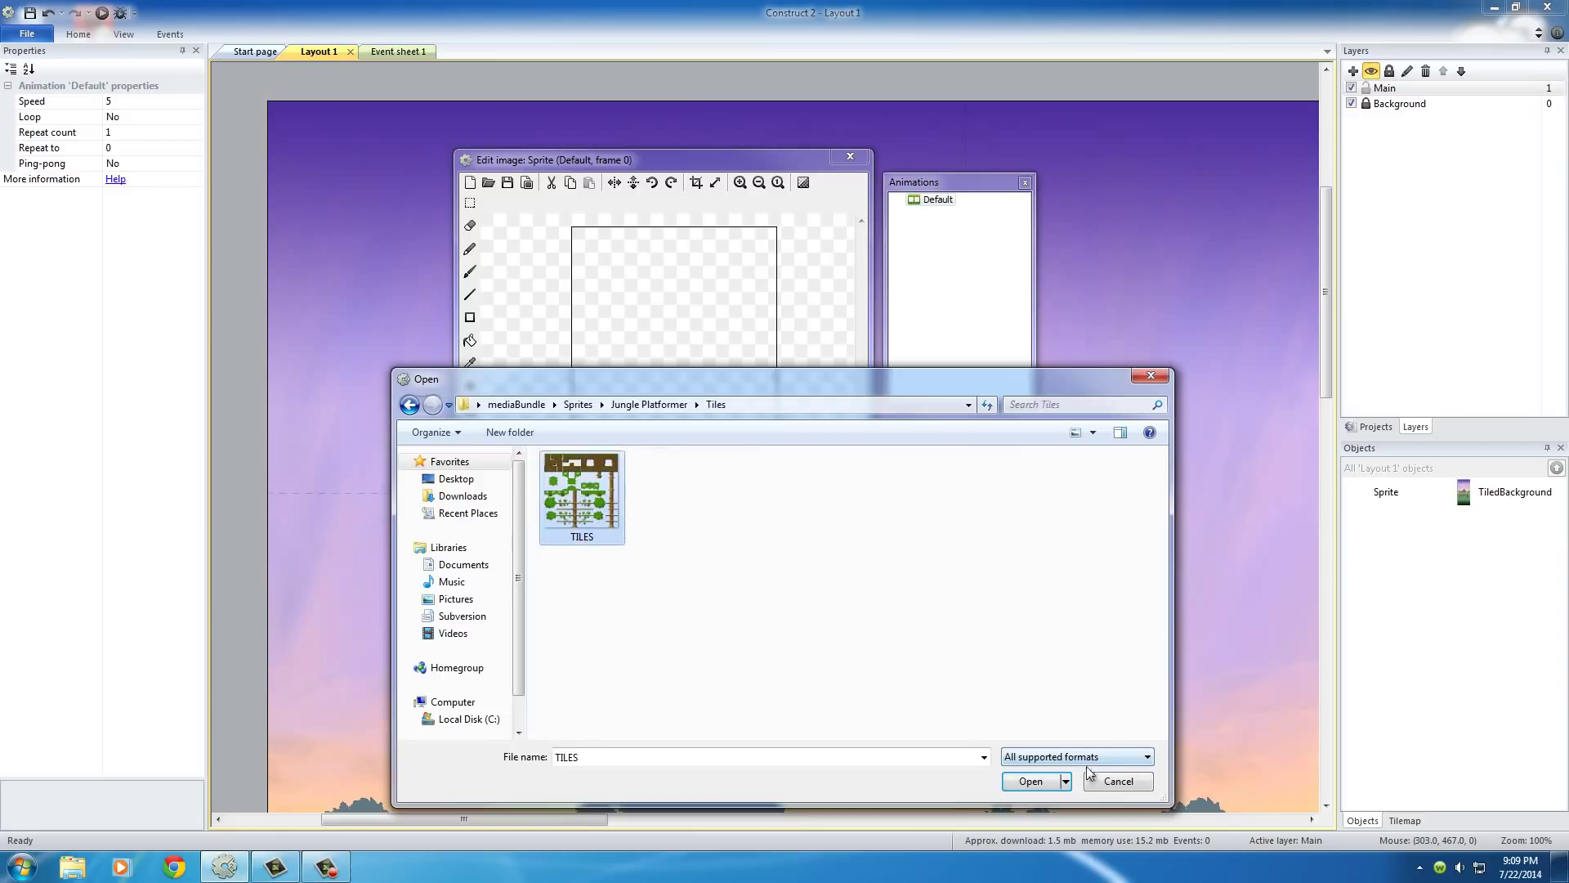
click(1028, 783)
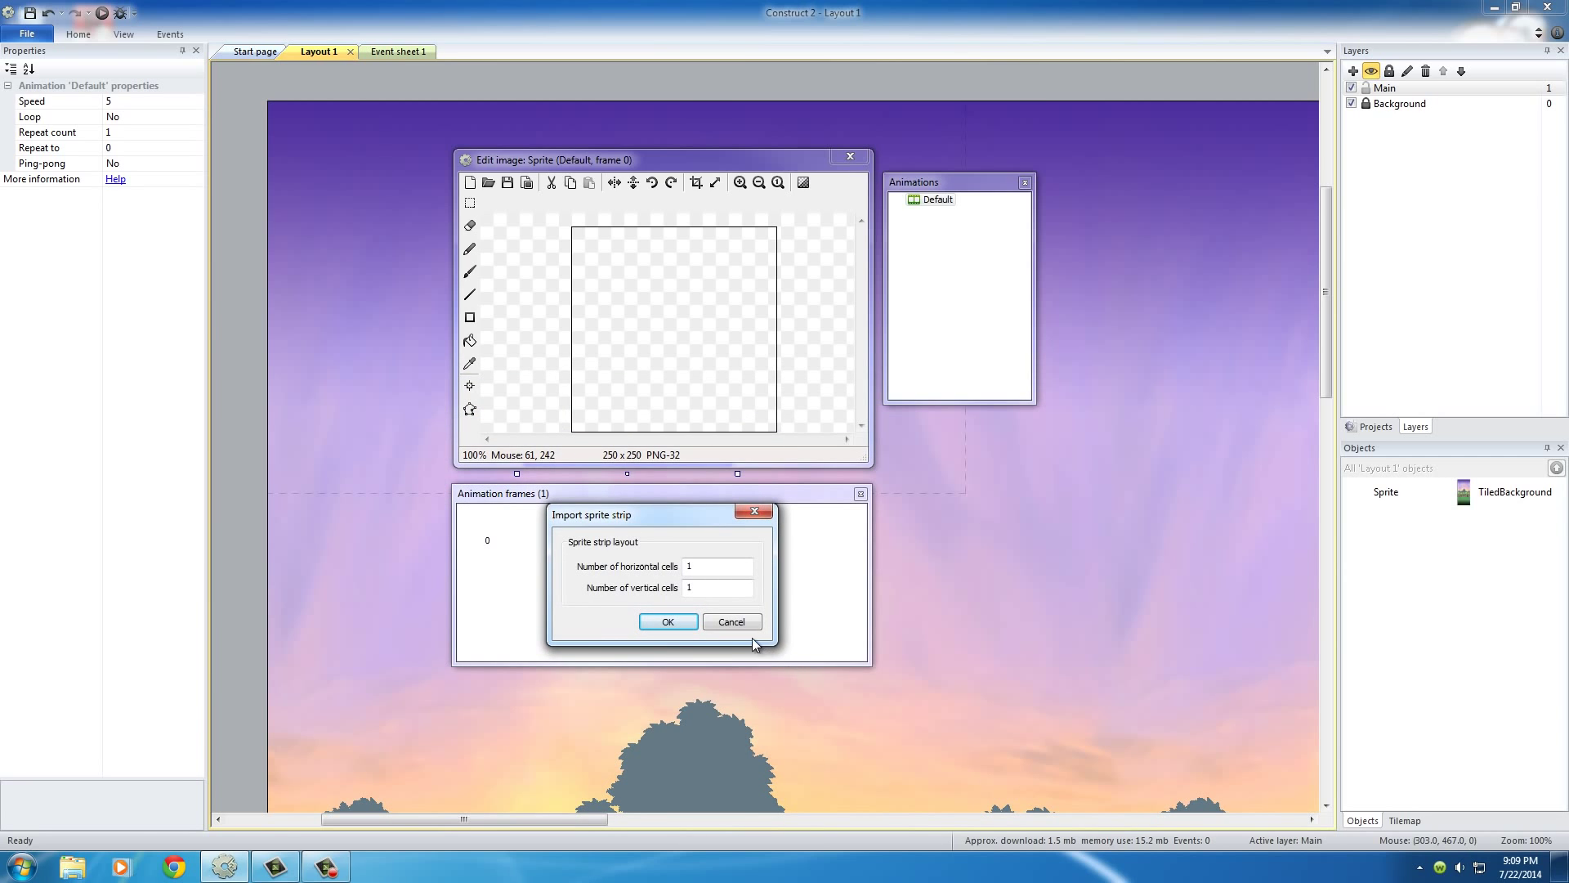
Step: In Explorer, browse to Desktop > mediaBundle > Sprites > Jungle Platformer > Tiles and preview TILES in Photo Viewer
click(73, 866)
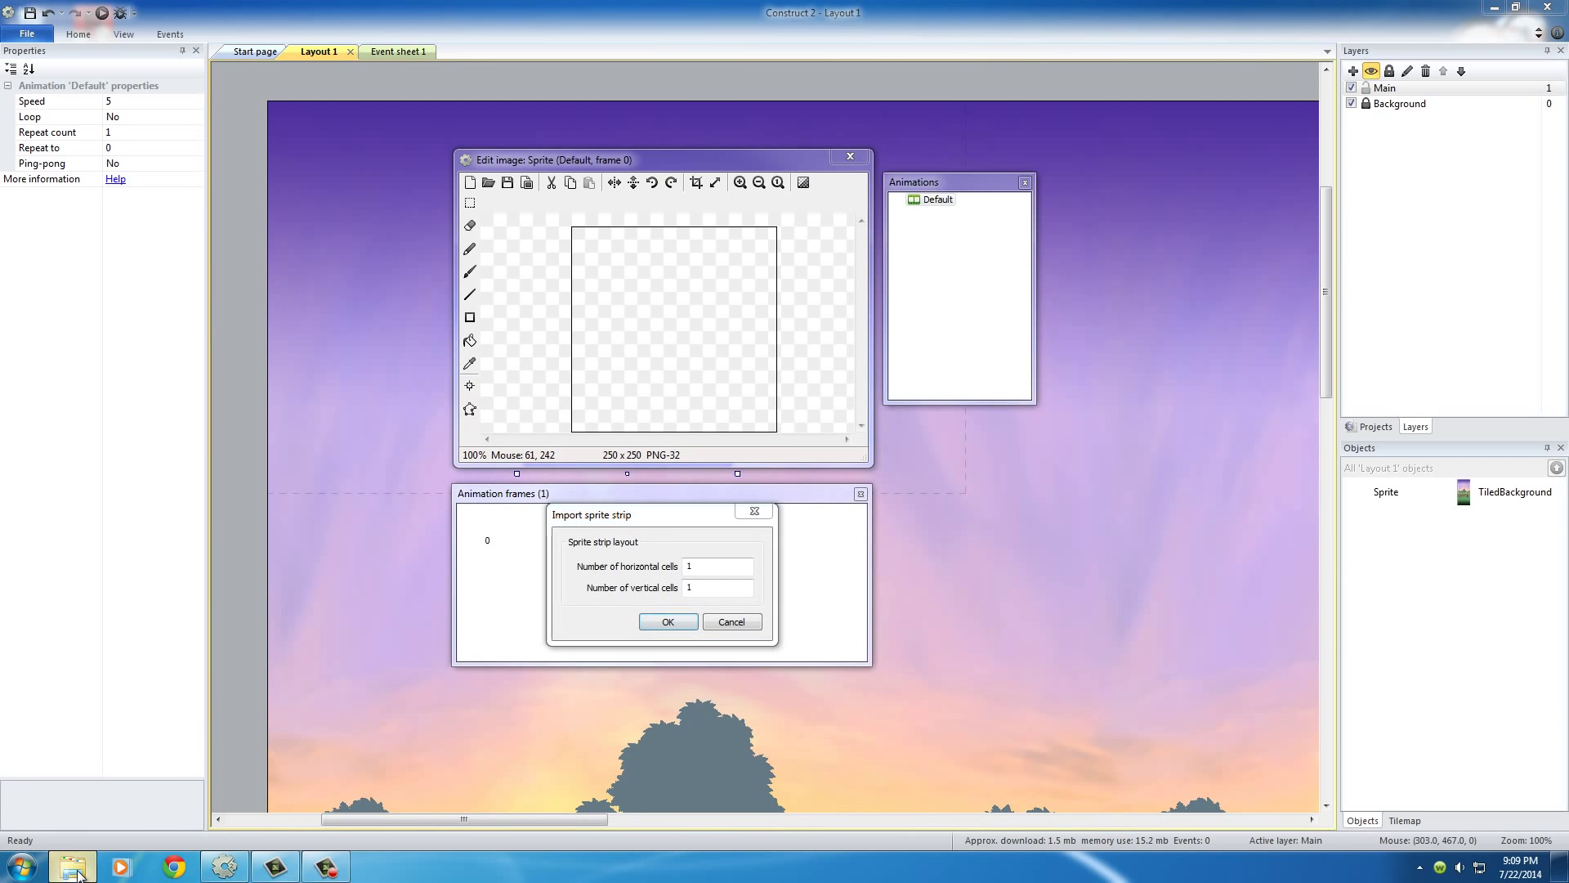
click(242, 266)
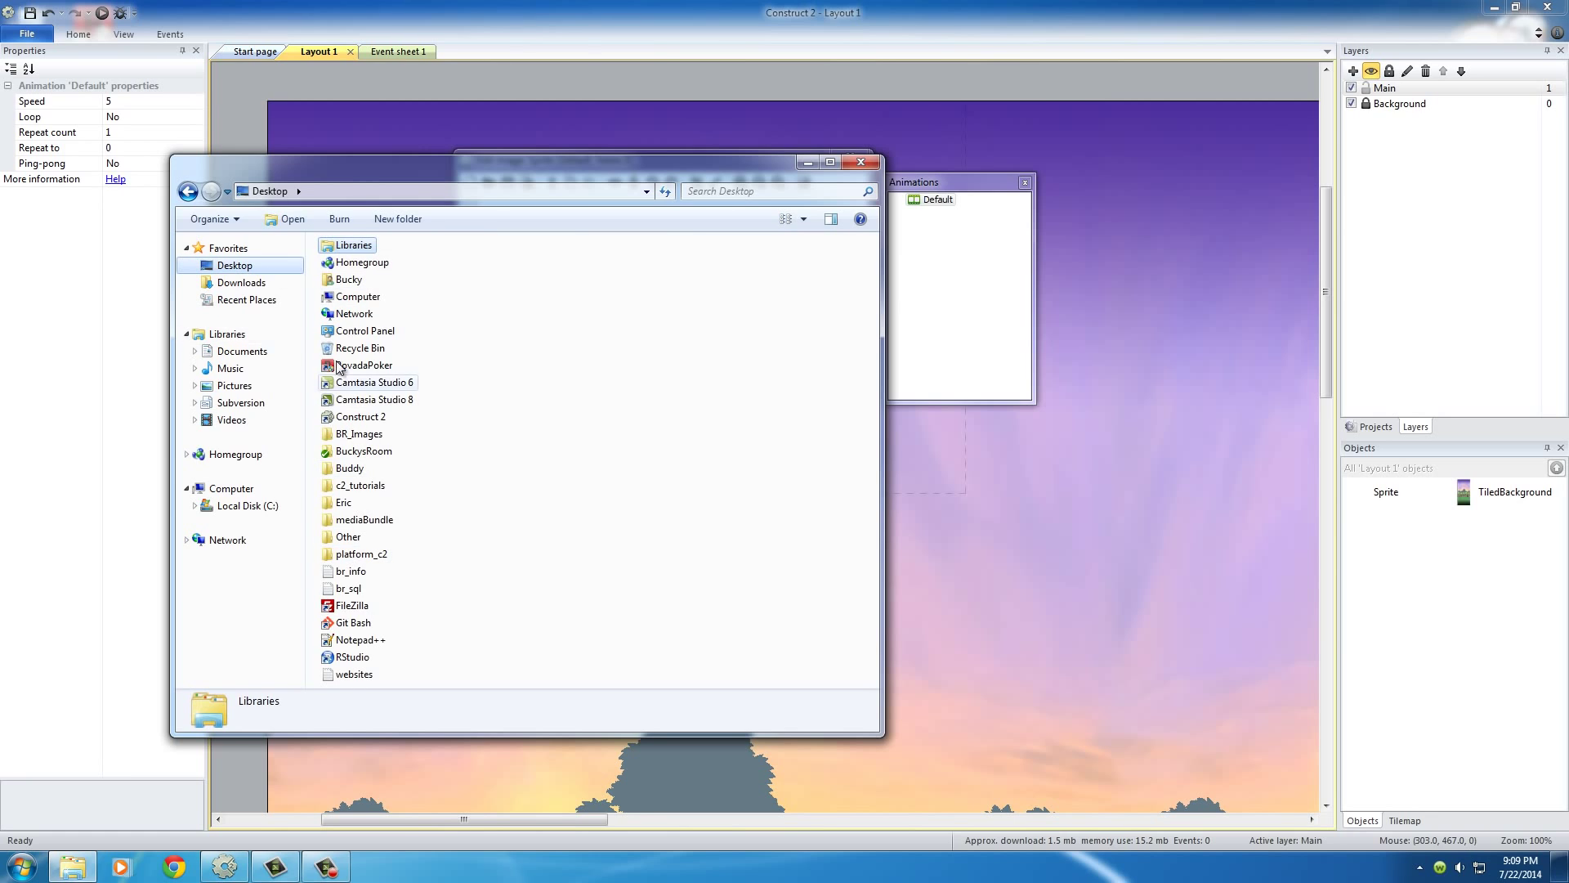
double_click(364, 520)
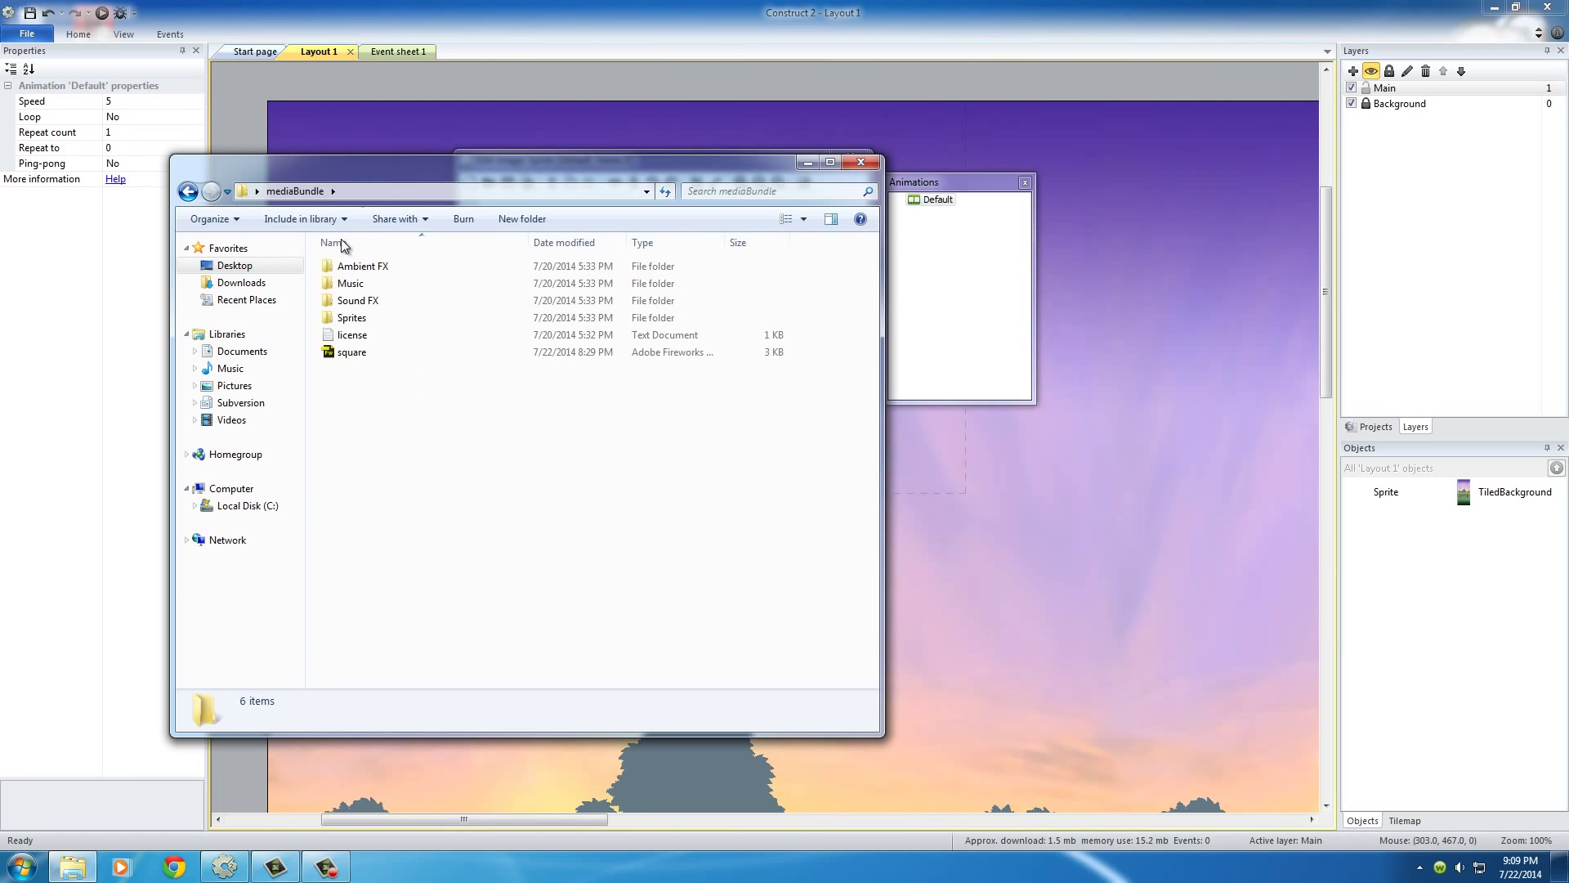
double_click(331, 319)
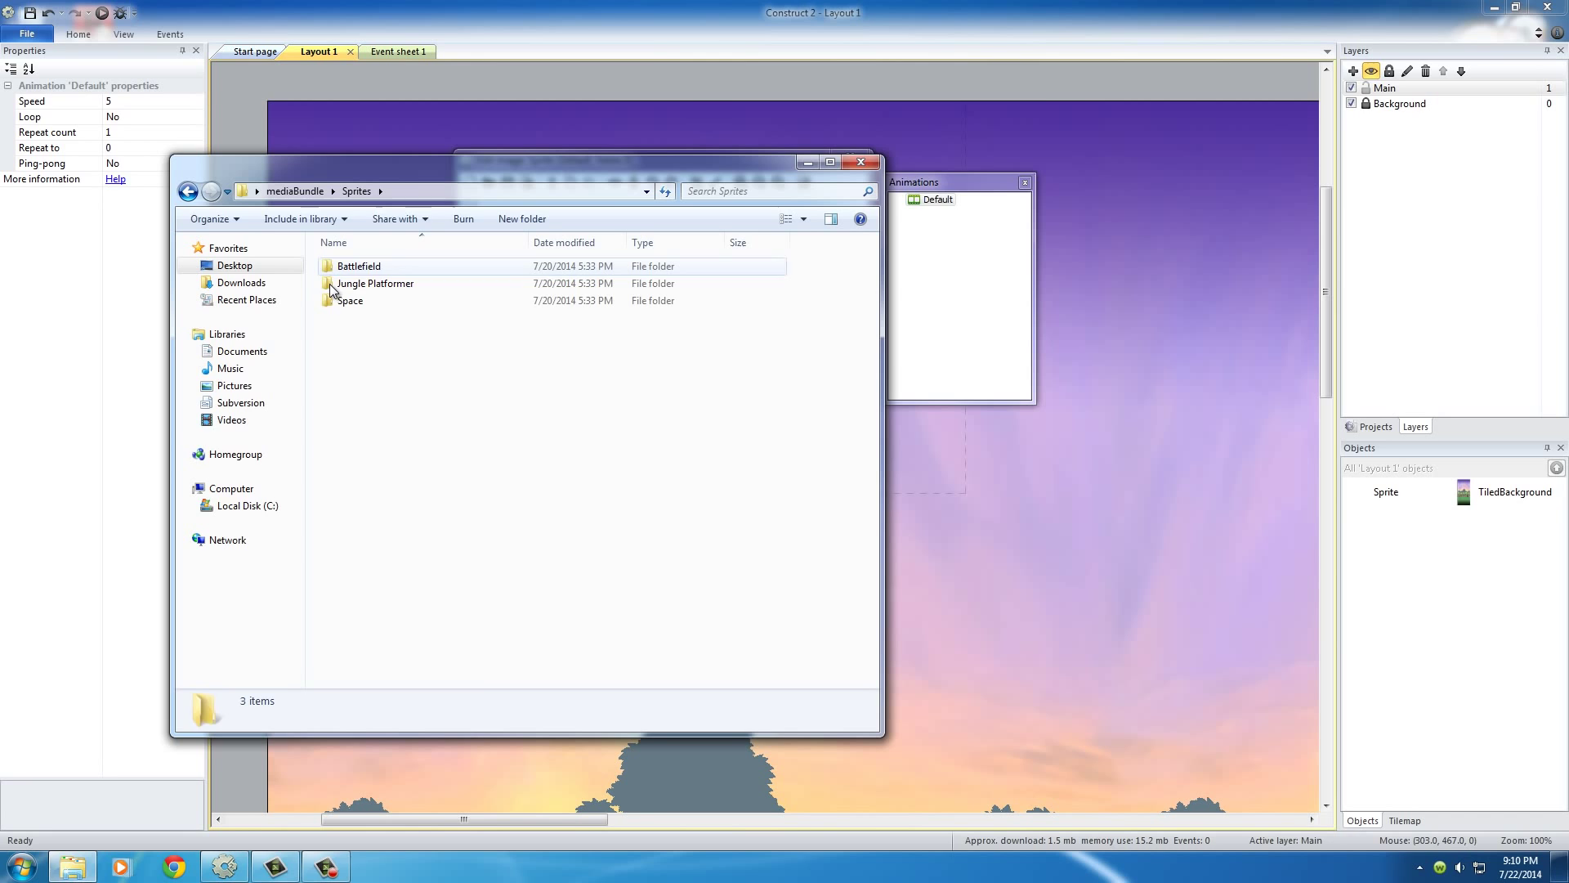
double_click(331, 286)
double_click(345, 335)
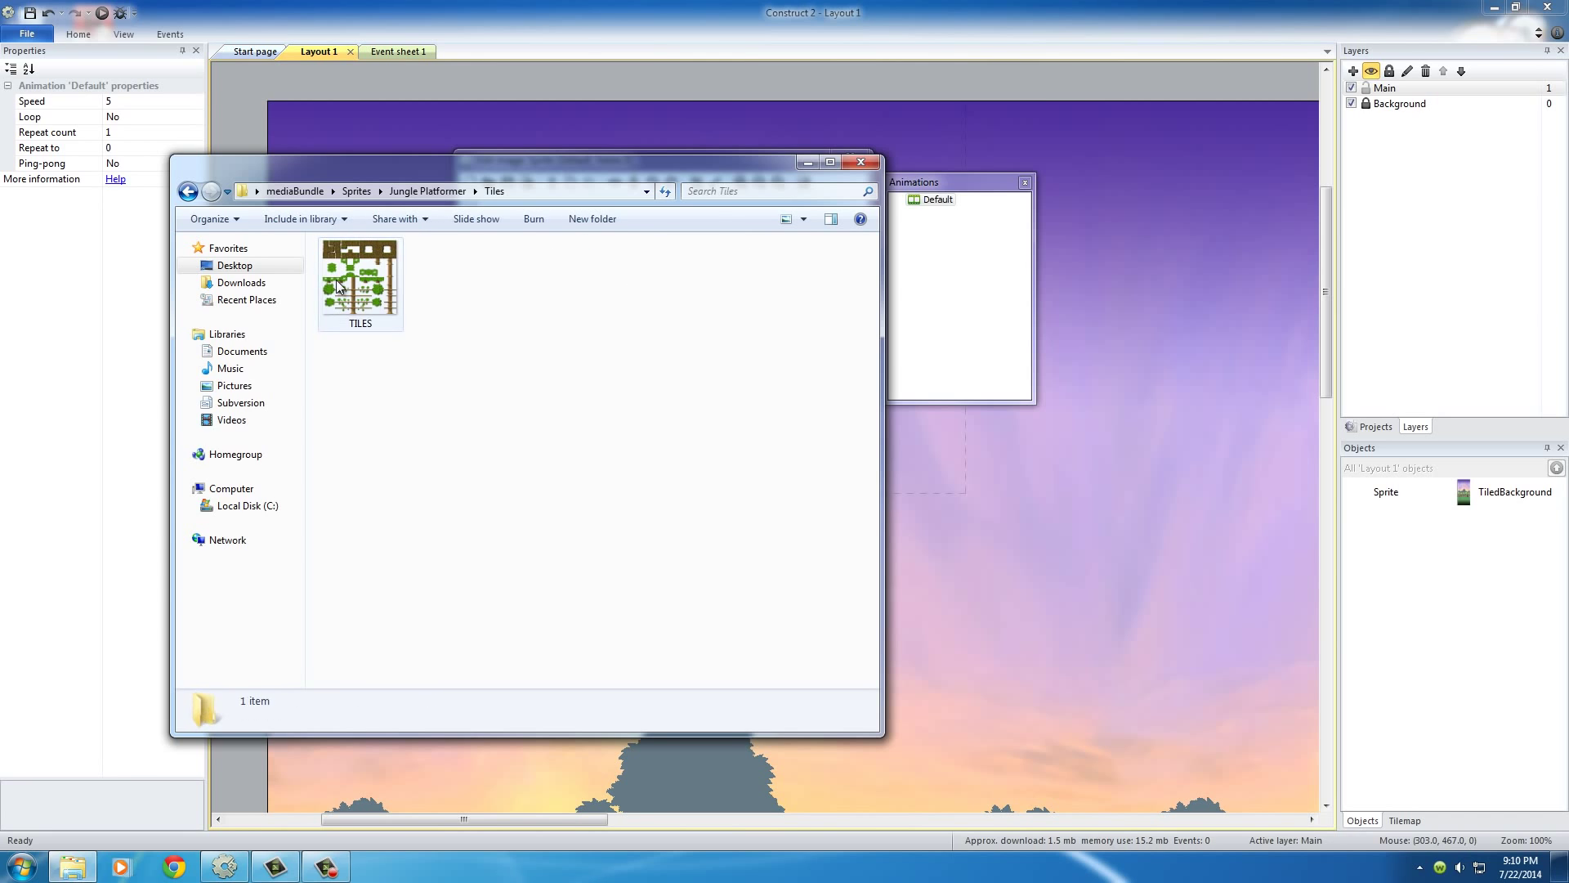
right_click(372, 303)
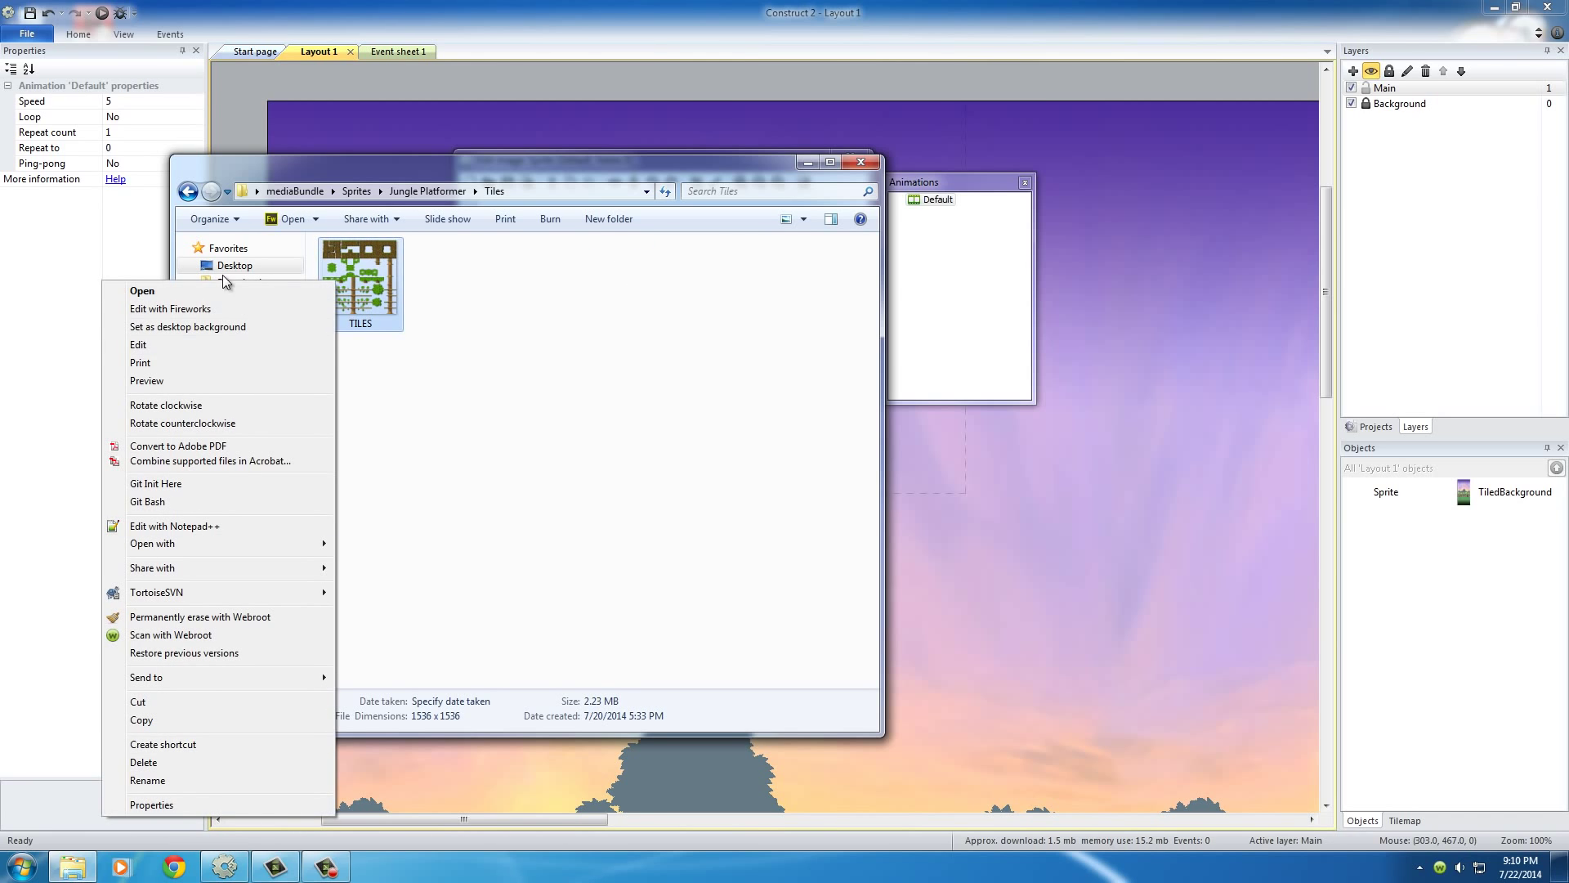
click(147, 381)
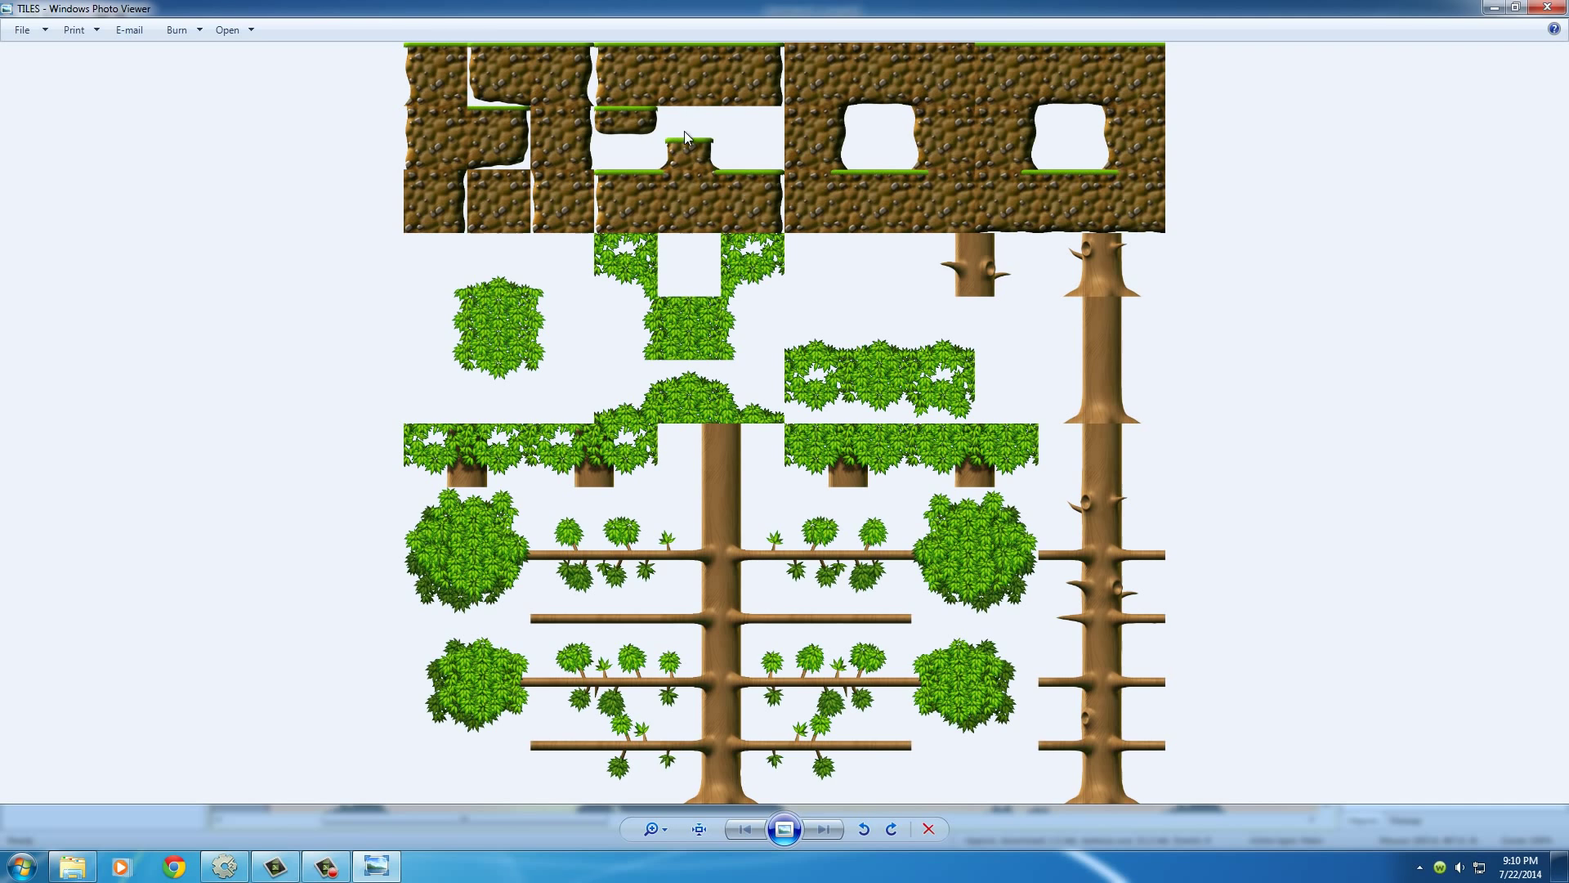
Step: Close Photo Viewer and Explorer, then import the strip as 12 × 12 cells
click(1553, 10)
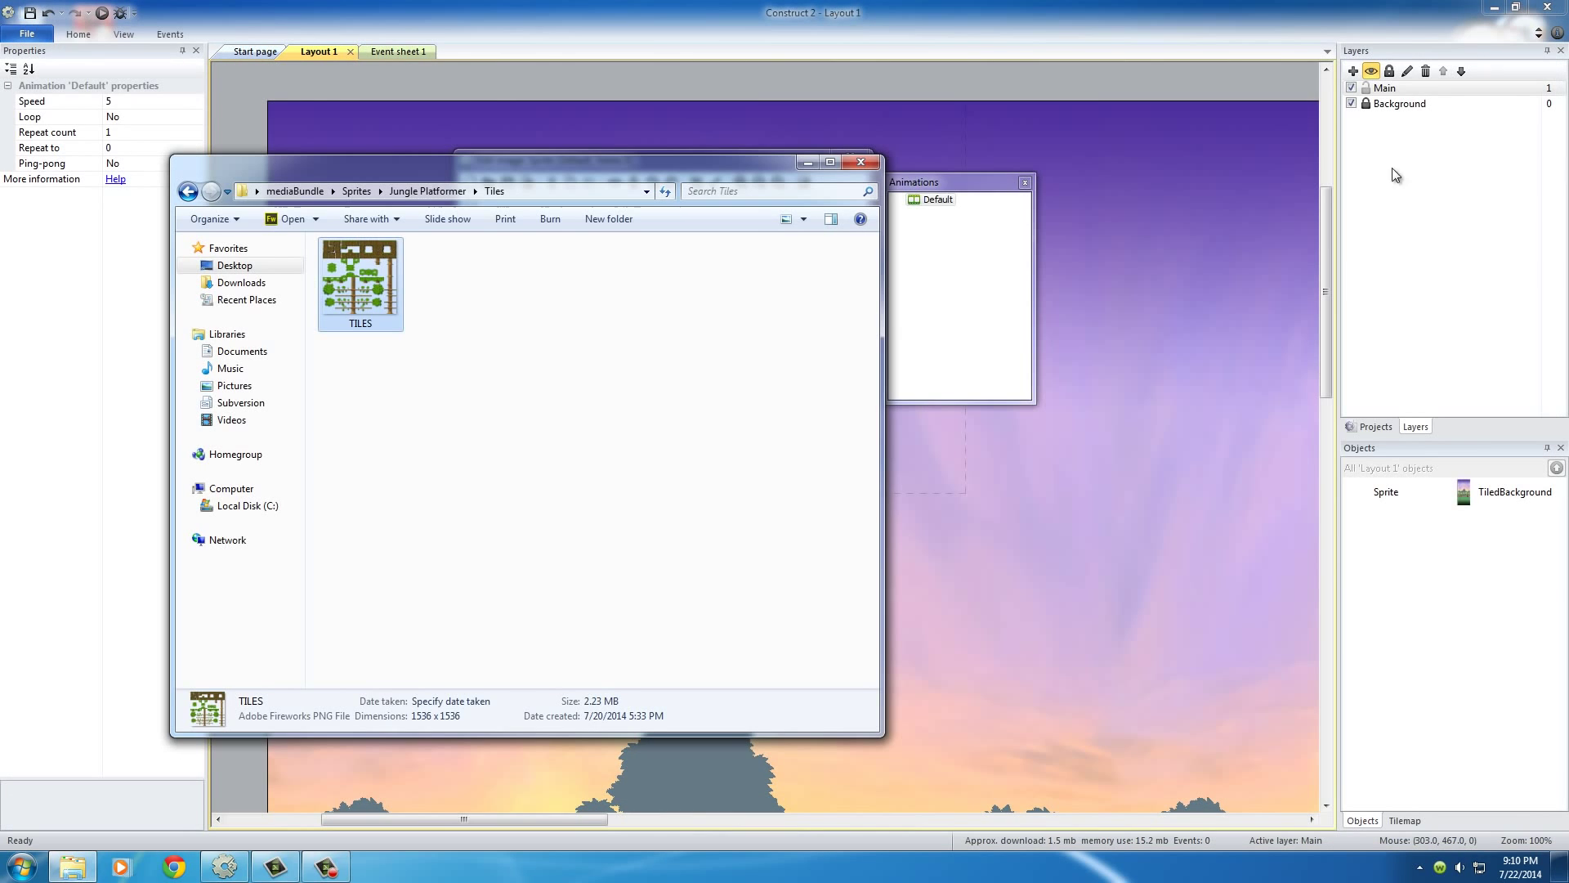
click(861, 162)
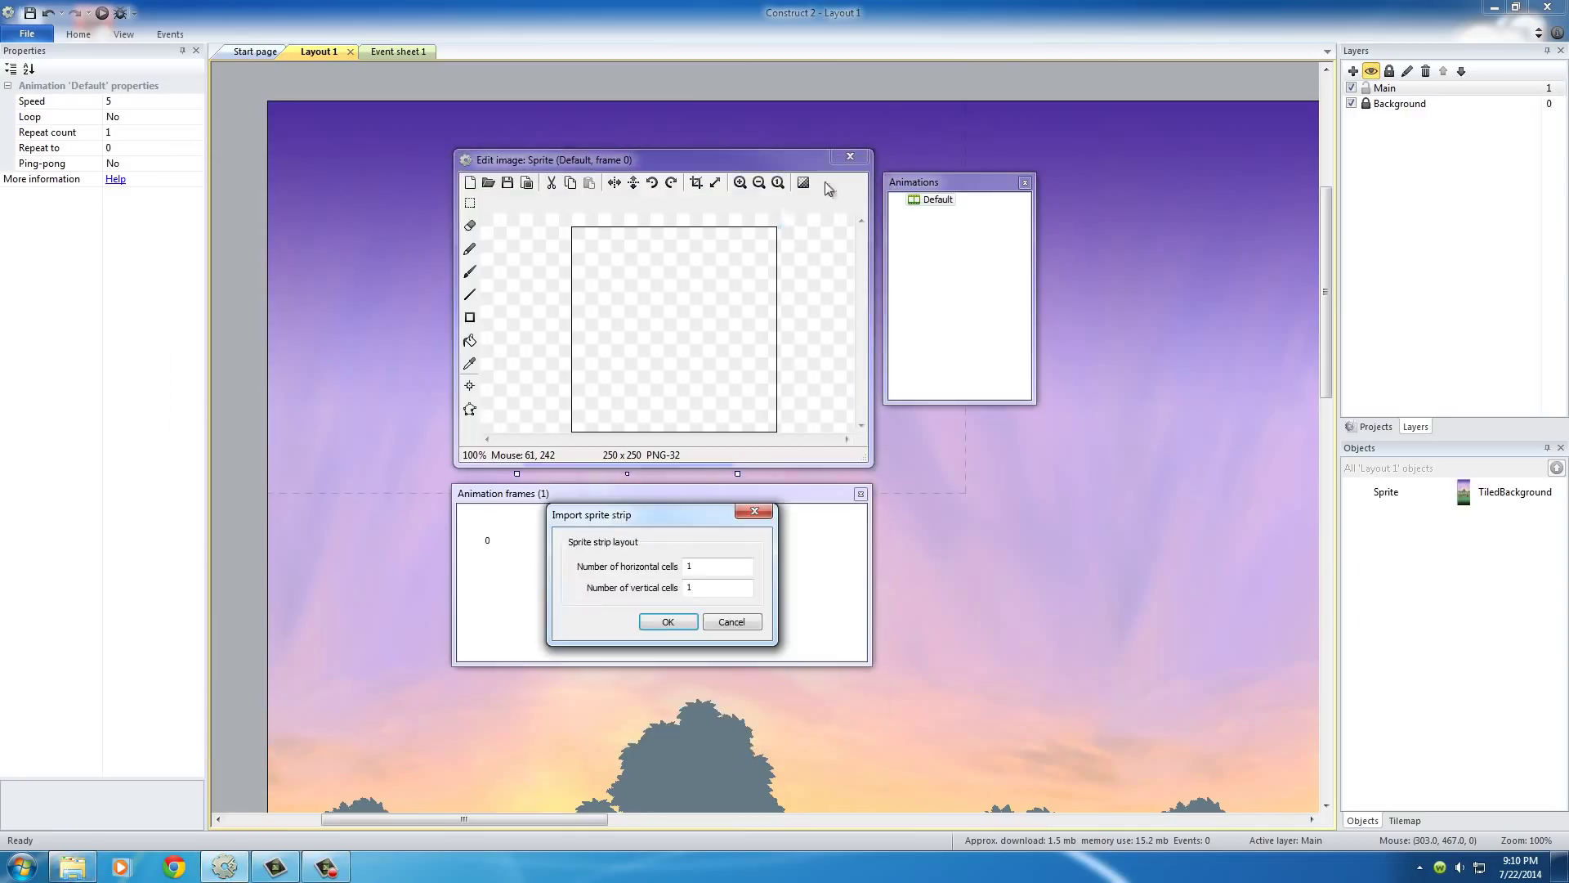
double_click(702, 566)
text(12)
key(Tab)
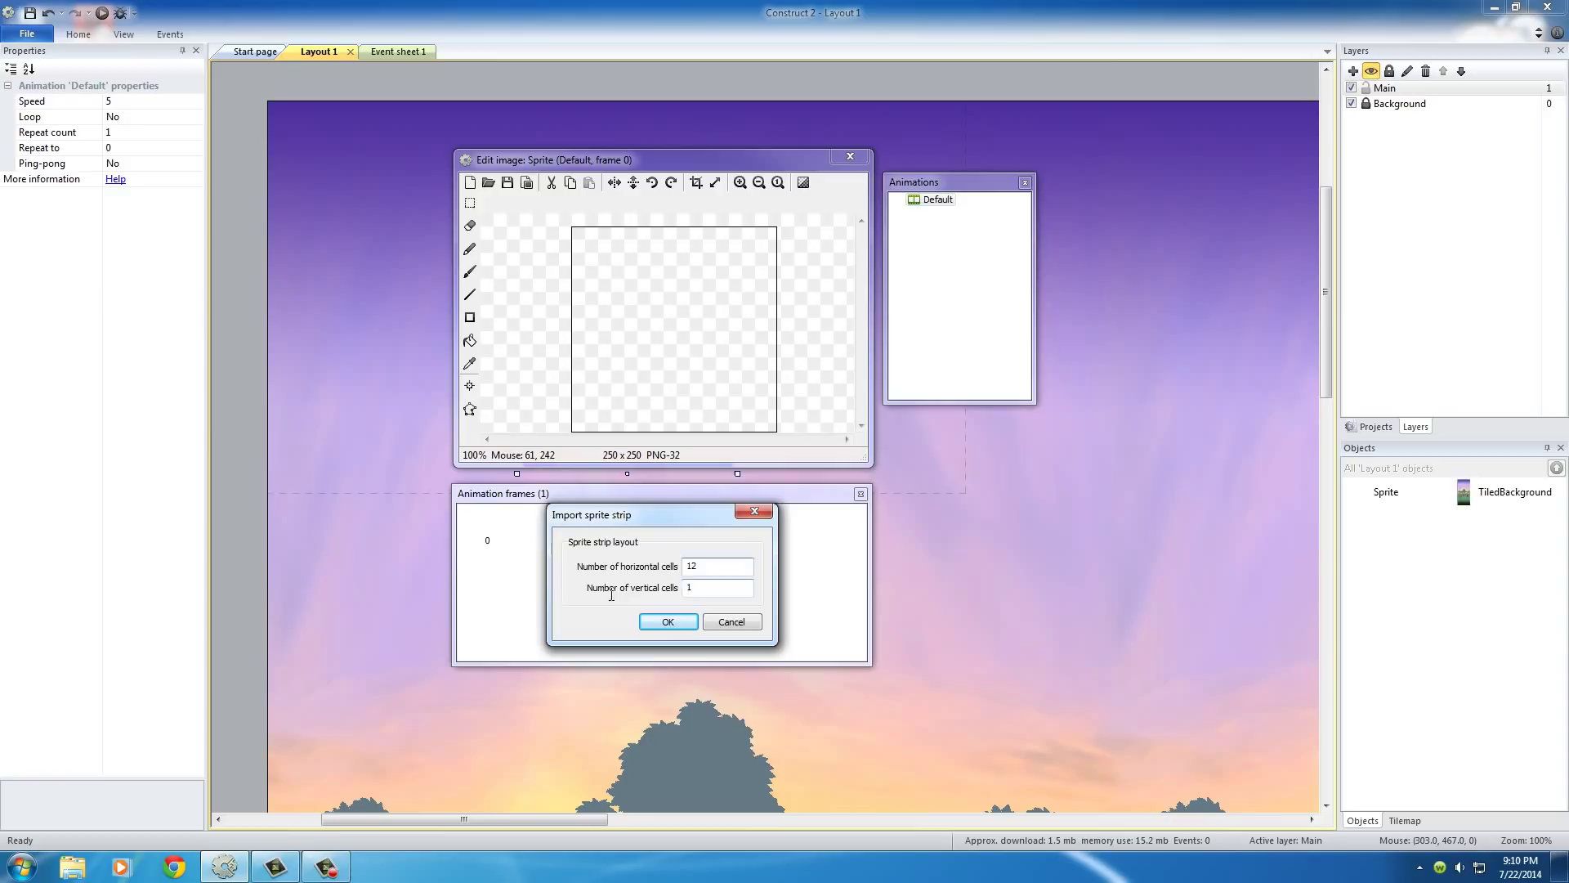
text(12)
click(667, 622)
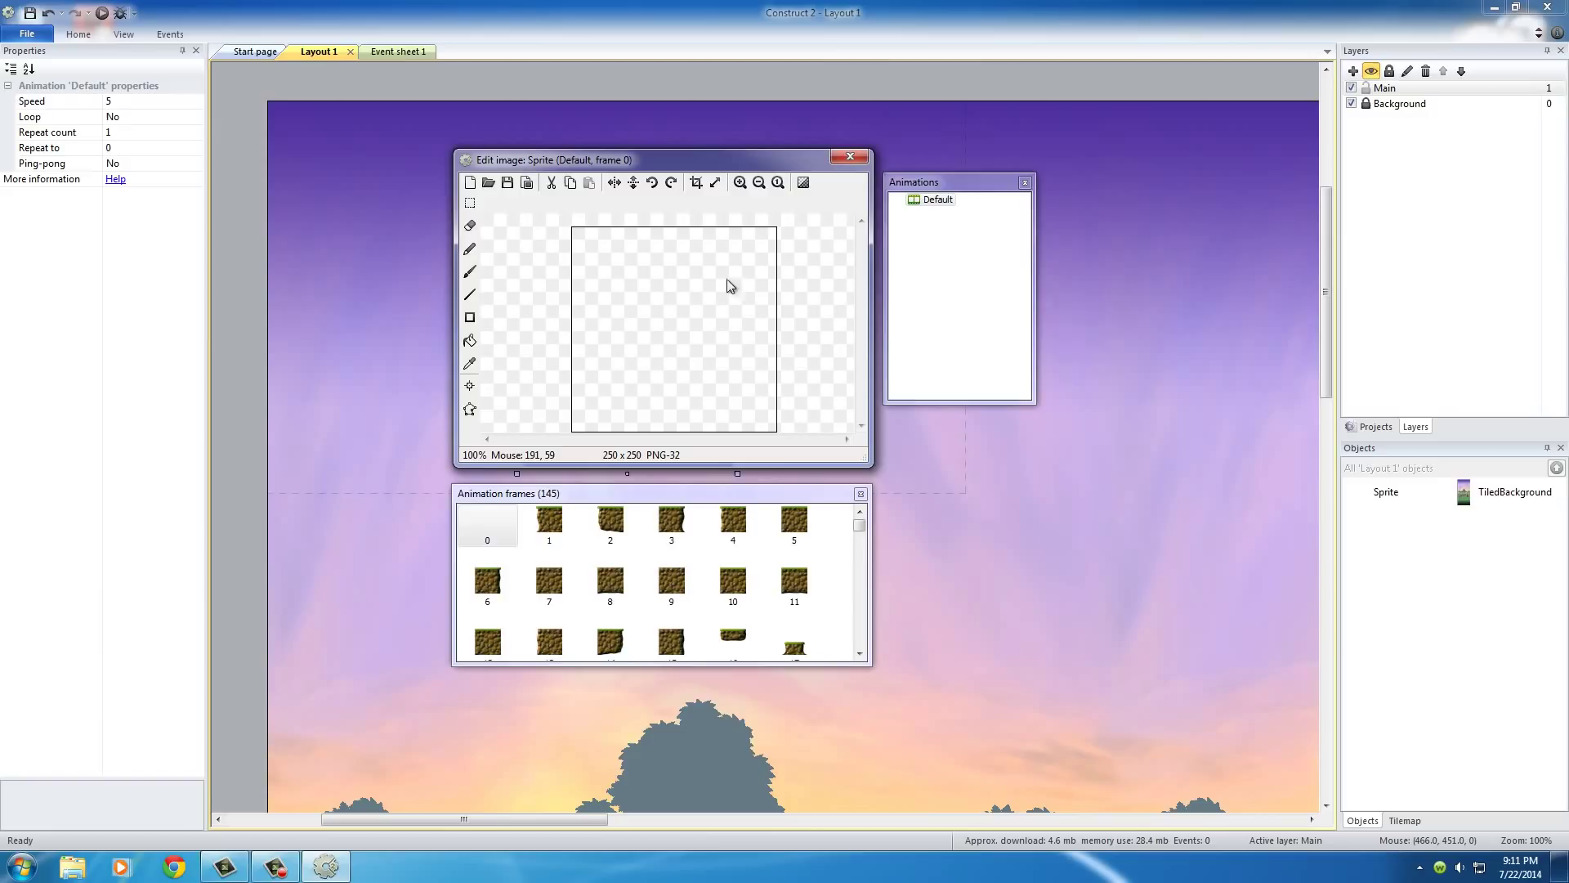
Step: Delete the blank frame 0 from the Animation frames panel
click(860, 540)
mouse_move(857, 533)
mouse_down()
mouse_move(867, 639)
mouse_move(860, 525)
mouse_up()
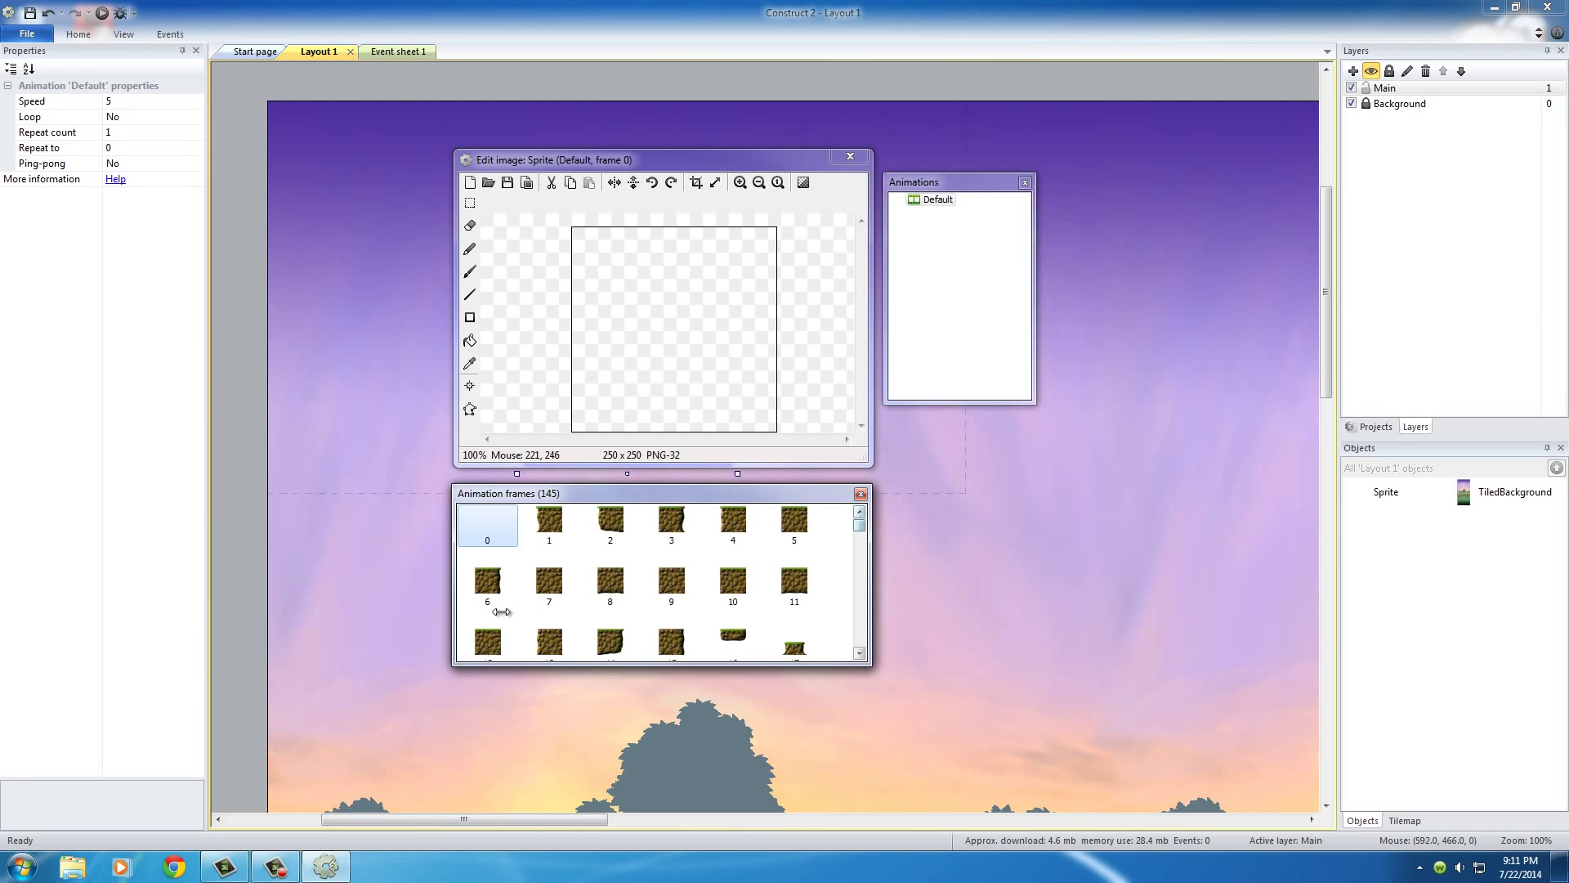
click(535, 523)
click(488, 513)
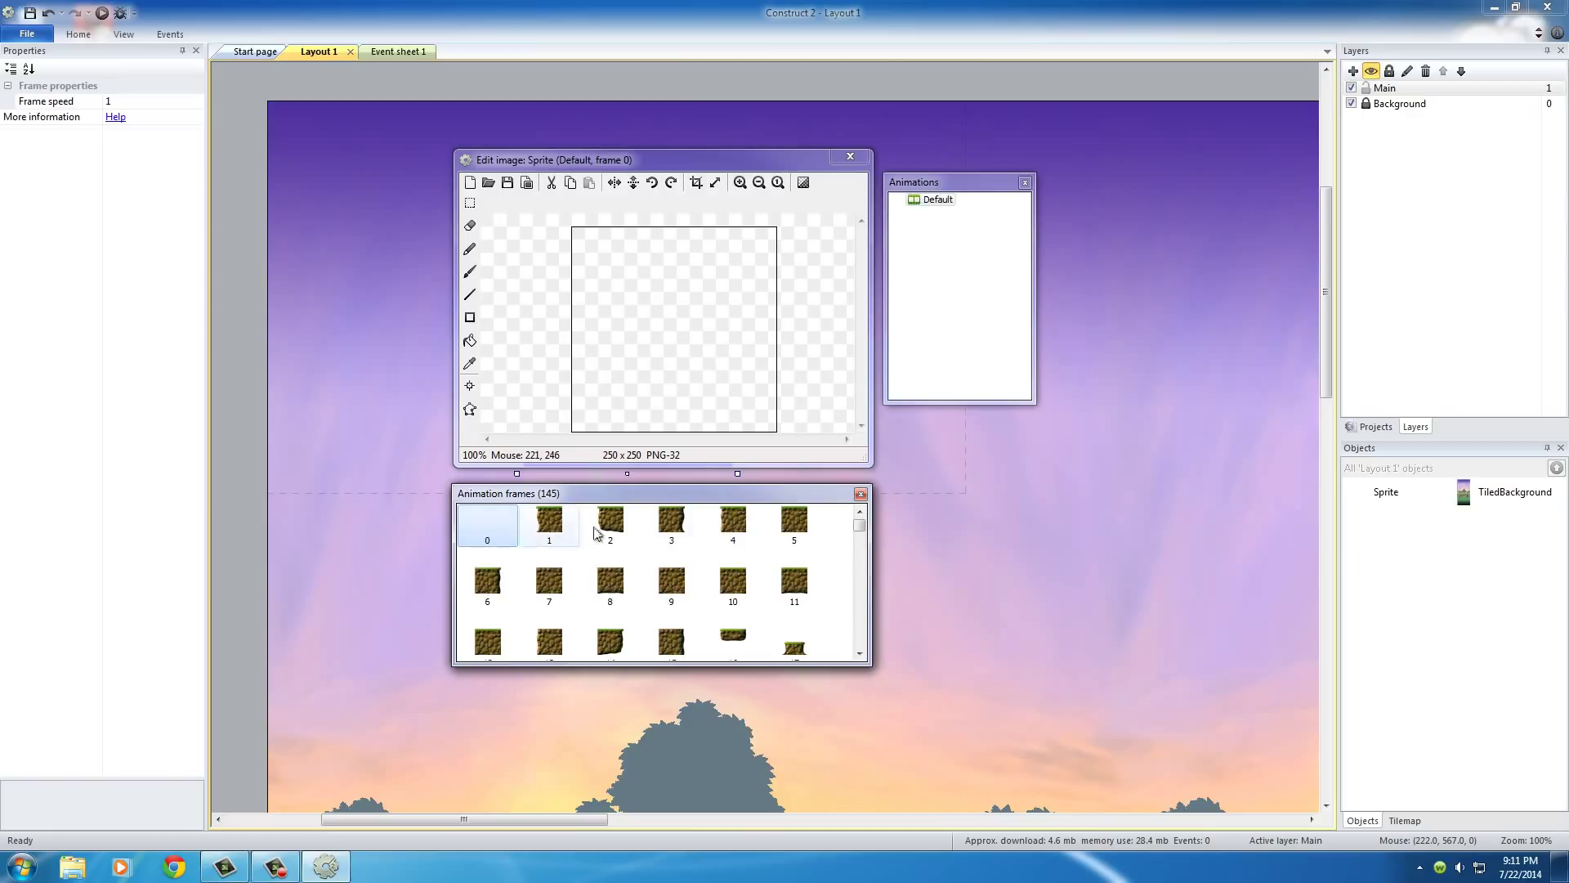
right_click(487, 524)
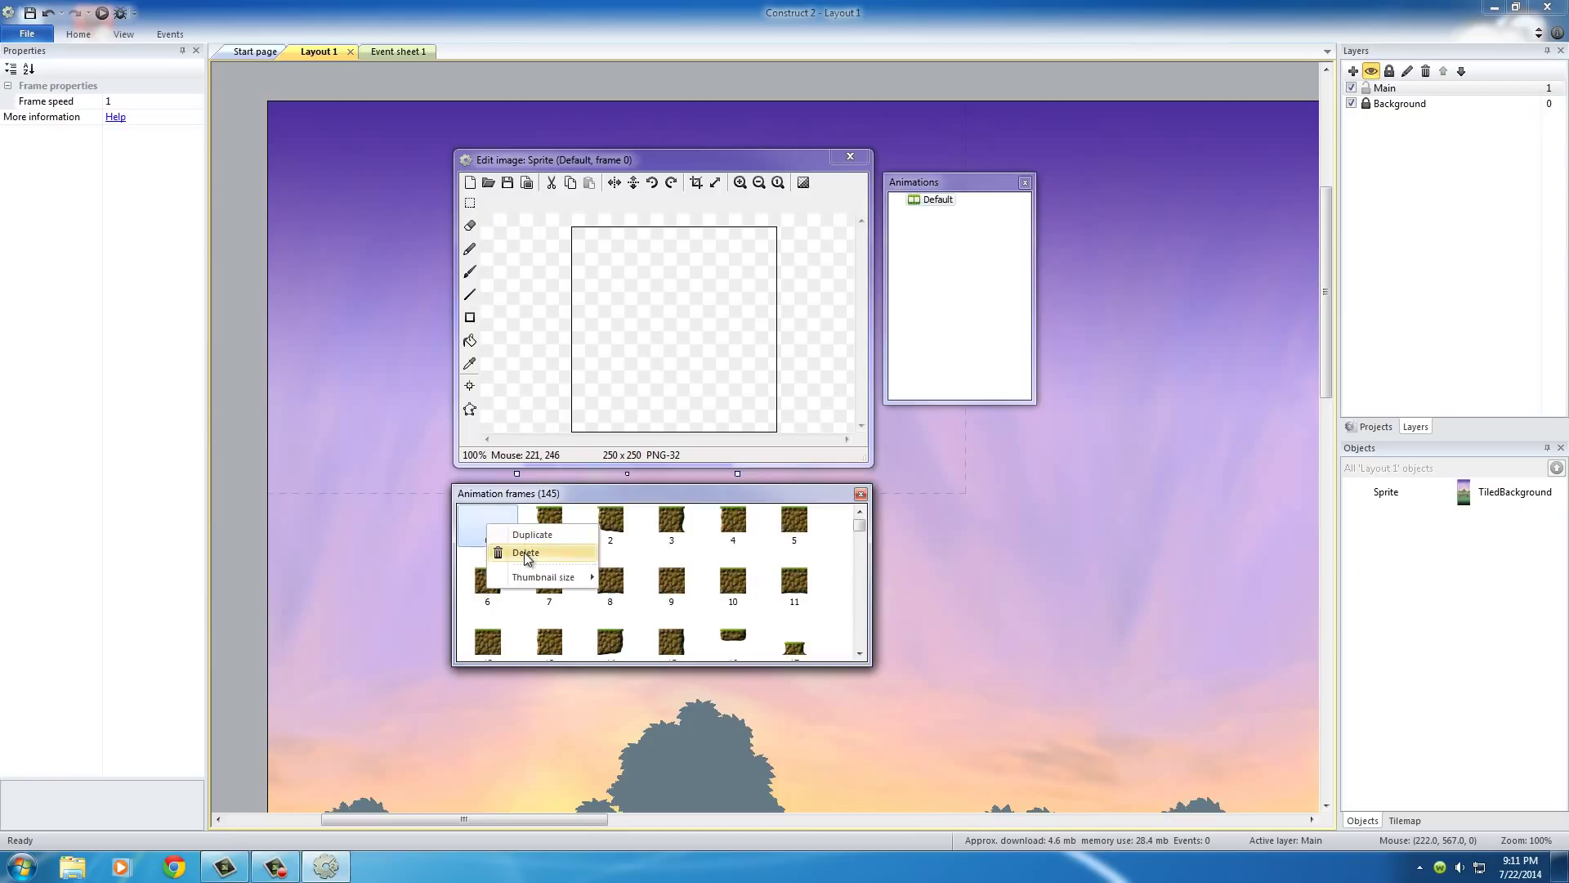
click(524, 552)
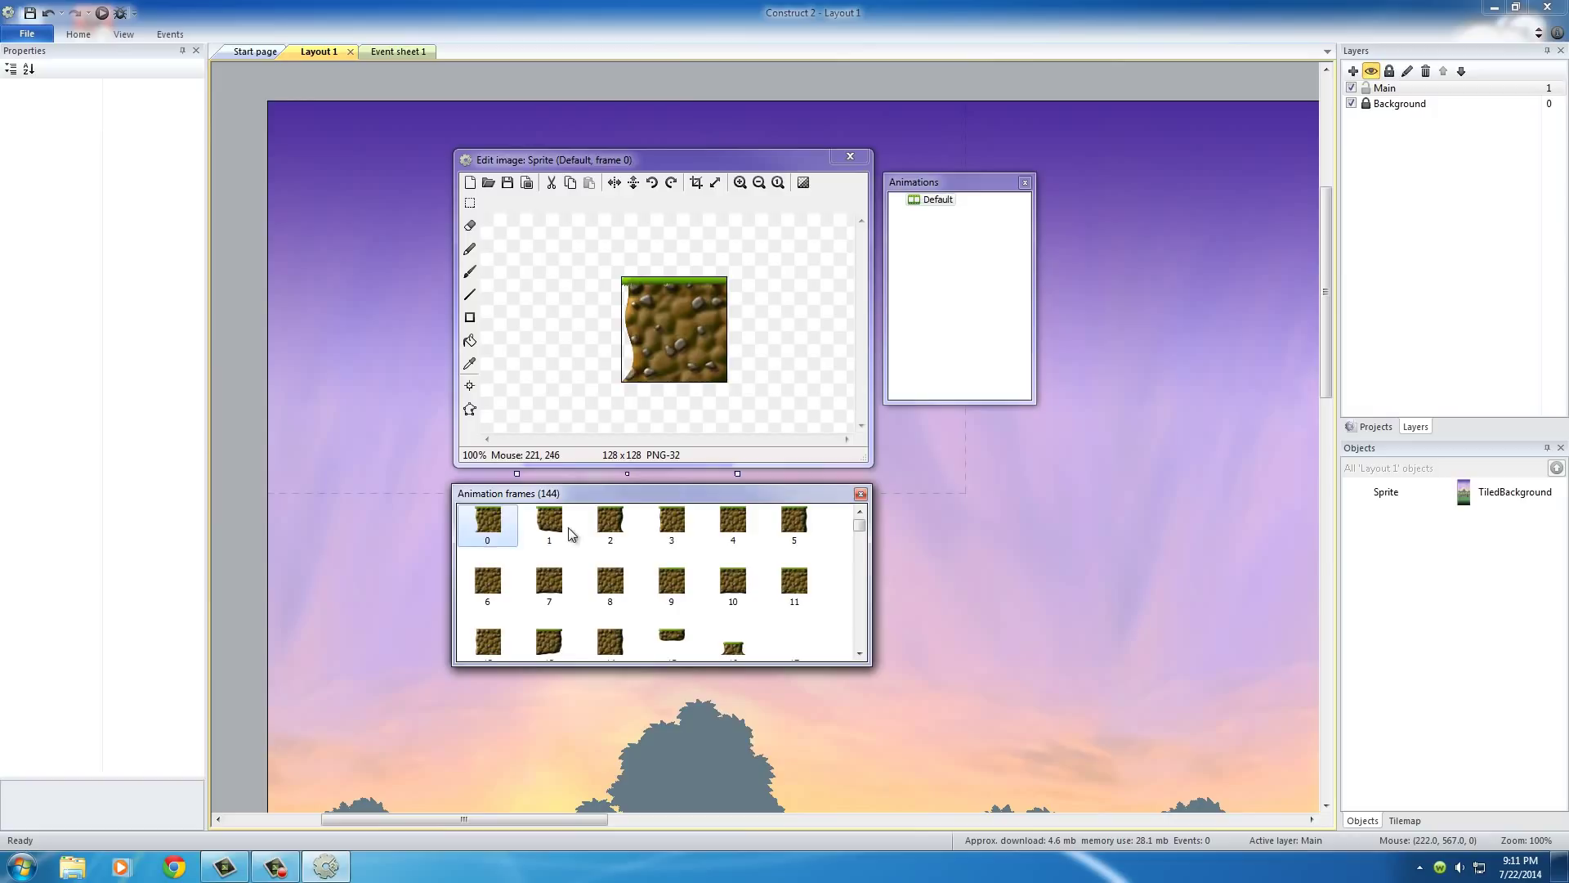
Step: Check the imported tiles on frames 1, 2, 3, 39, 37 and 0
click(559, 531)
click(611, 523)
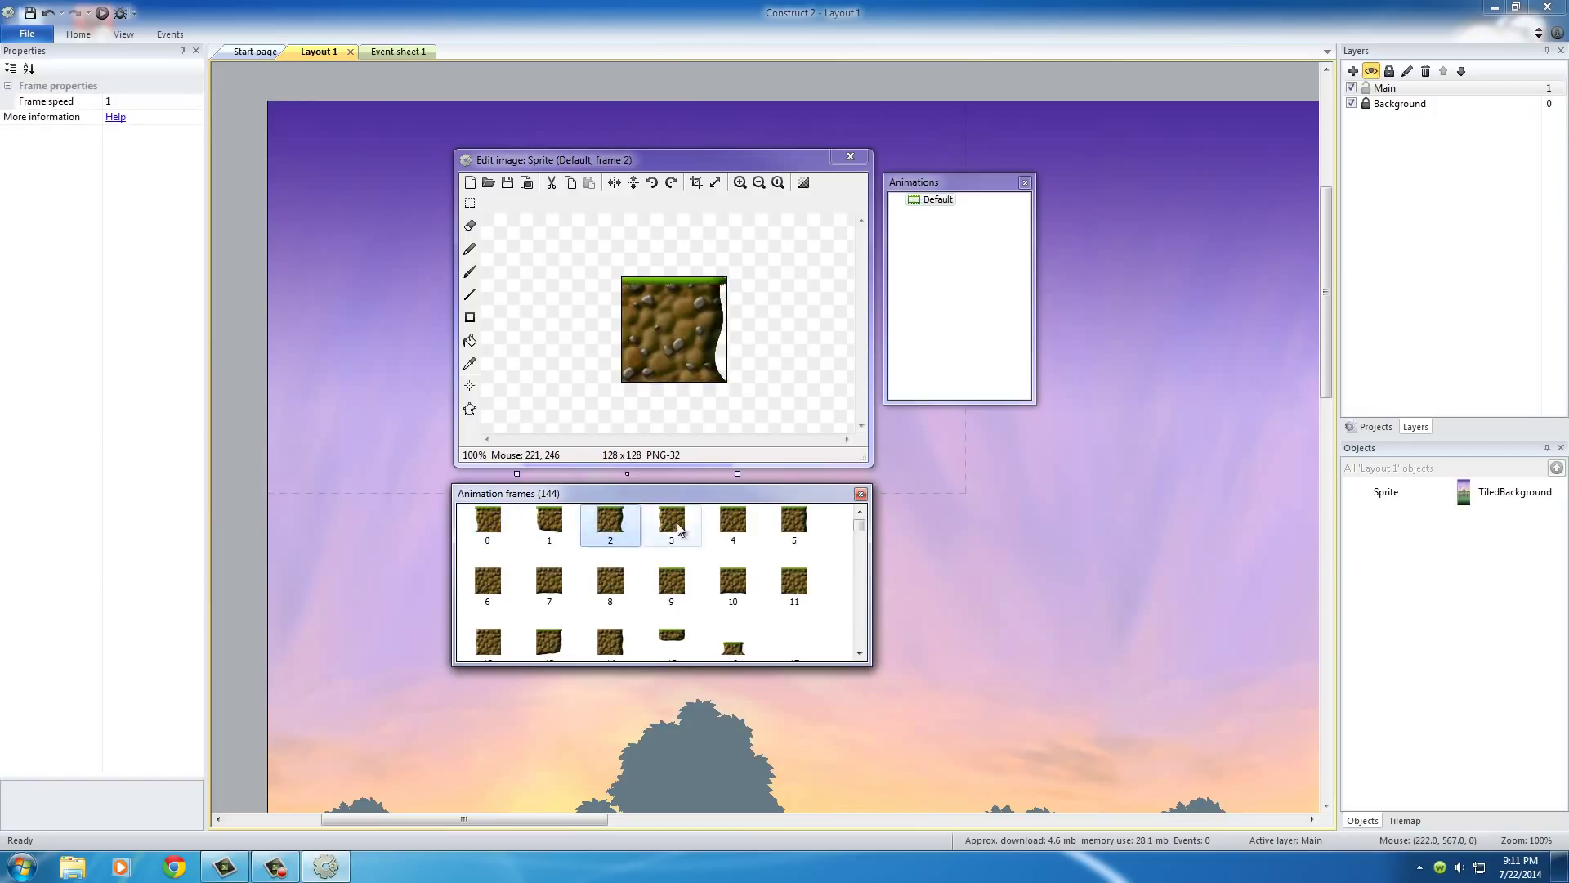
click(672, 524)
scroll(817, 556, down, 5)
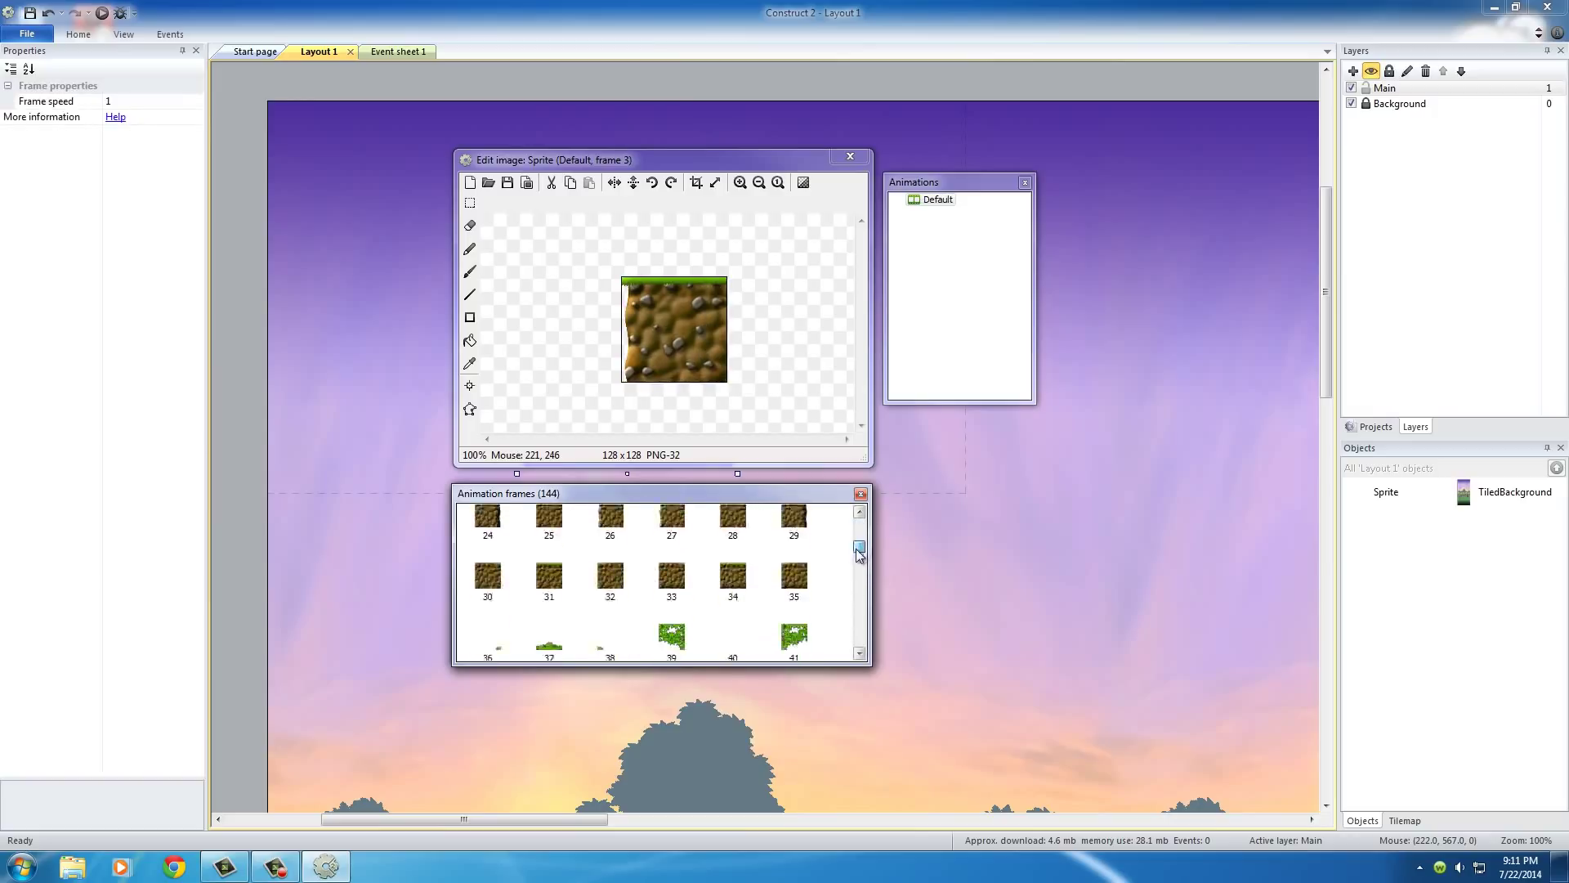
click(671, 564)
click(549, 568)
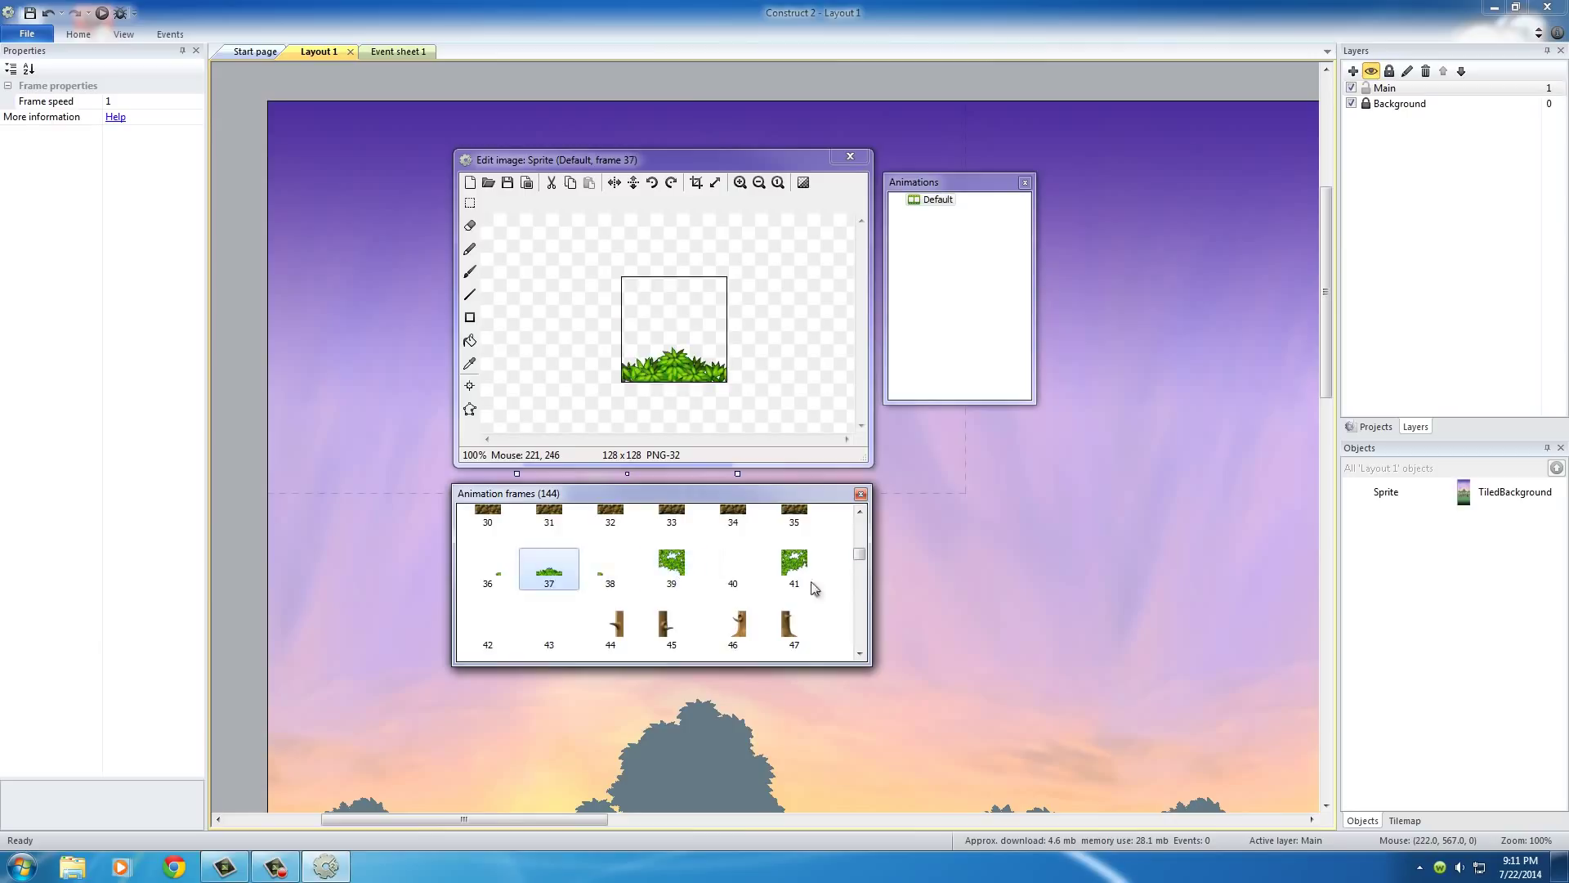
scroll(862, 559, up, 5)
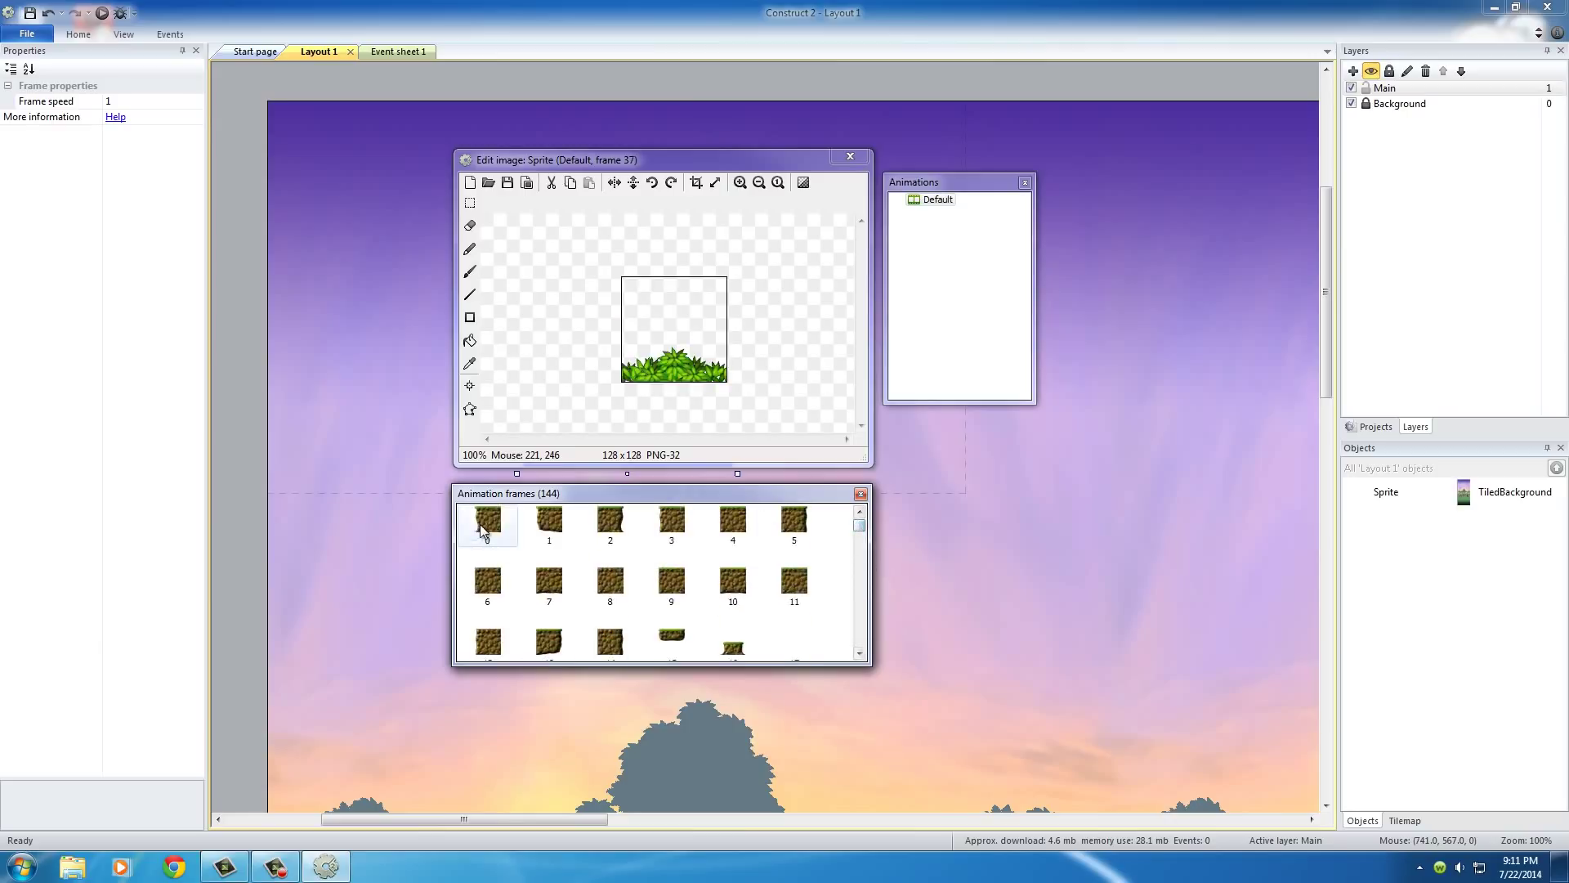
click(484, 527)
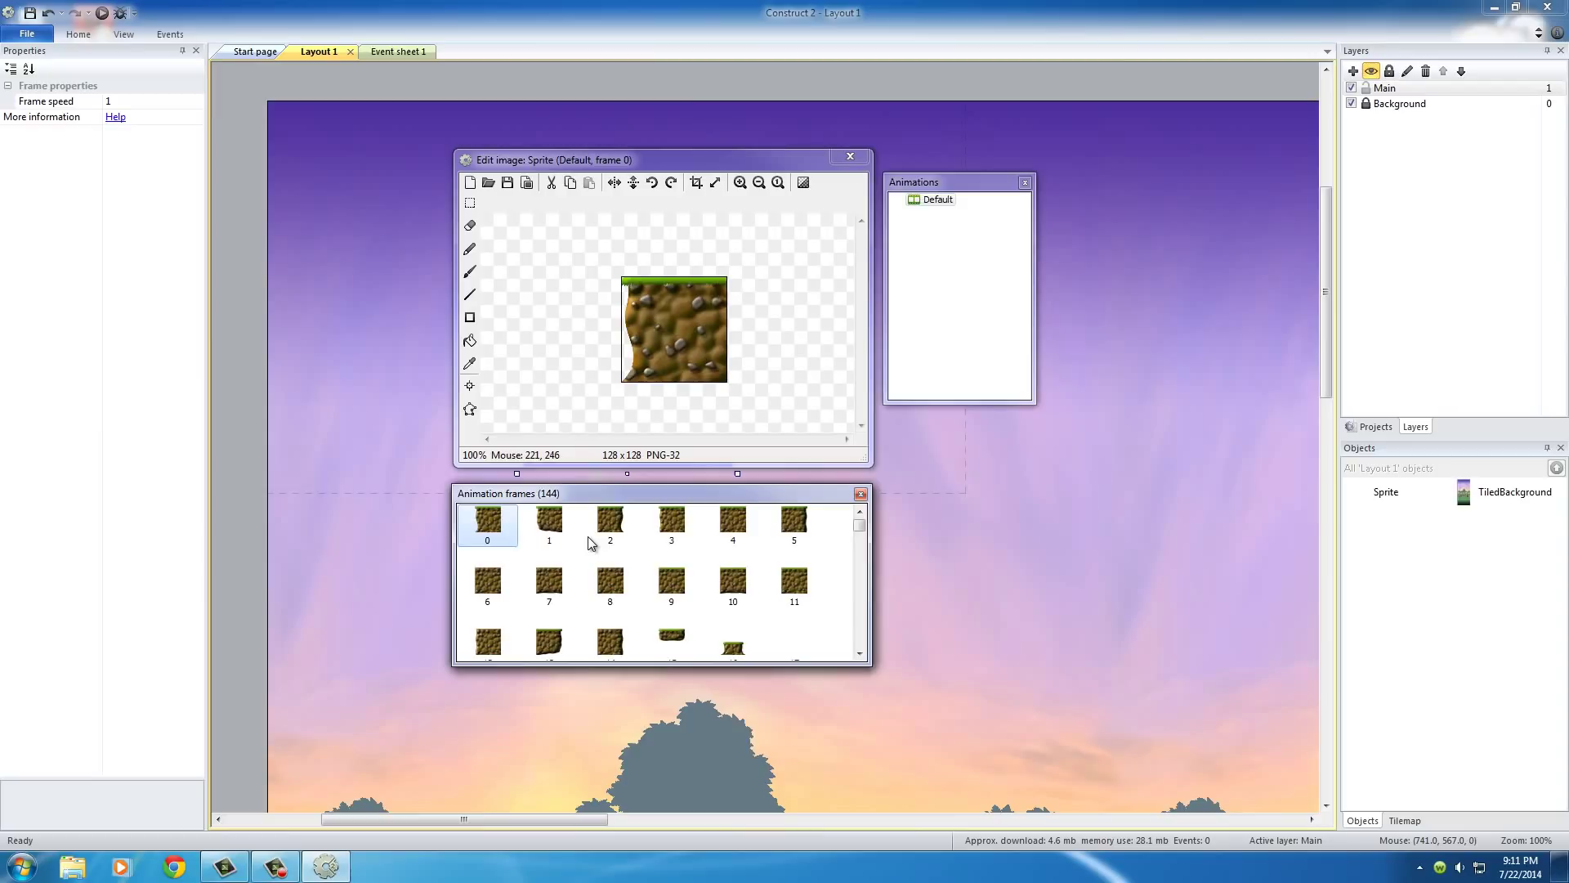